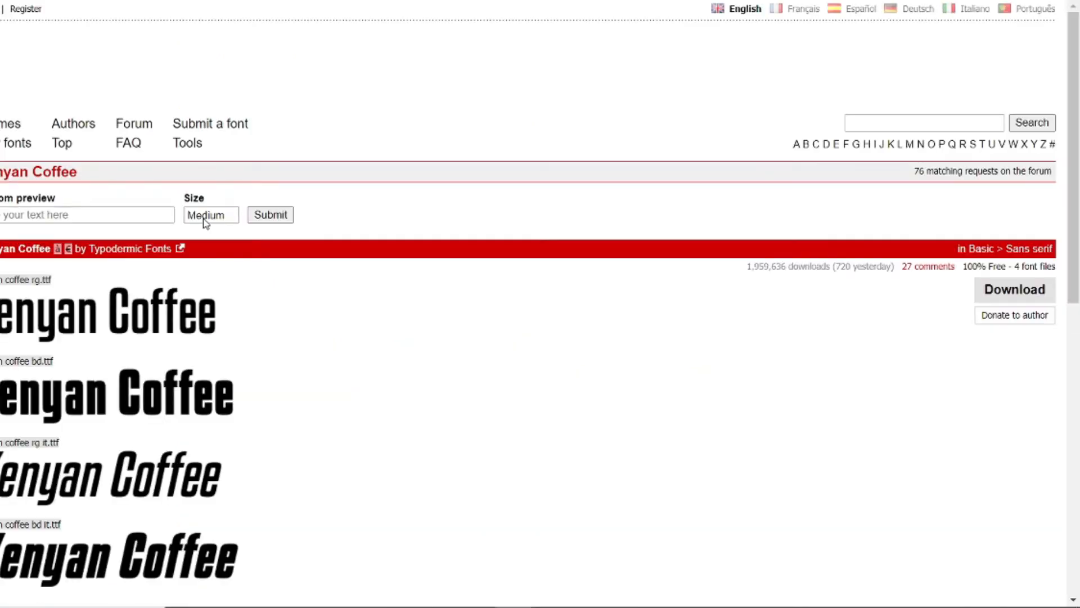
Step: Download the Kenyan Coffee font archive, open it and install the bold font file kenyan coffee bd
click(1015, 289)
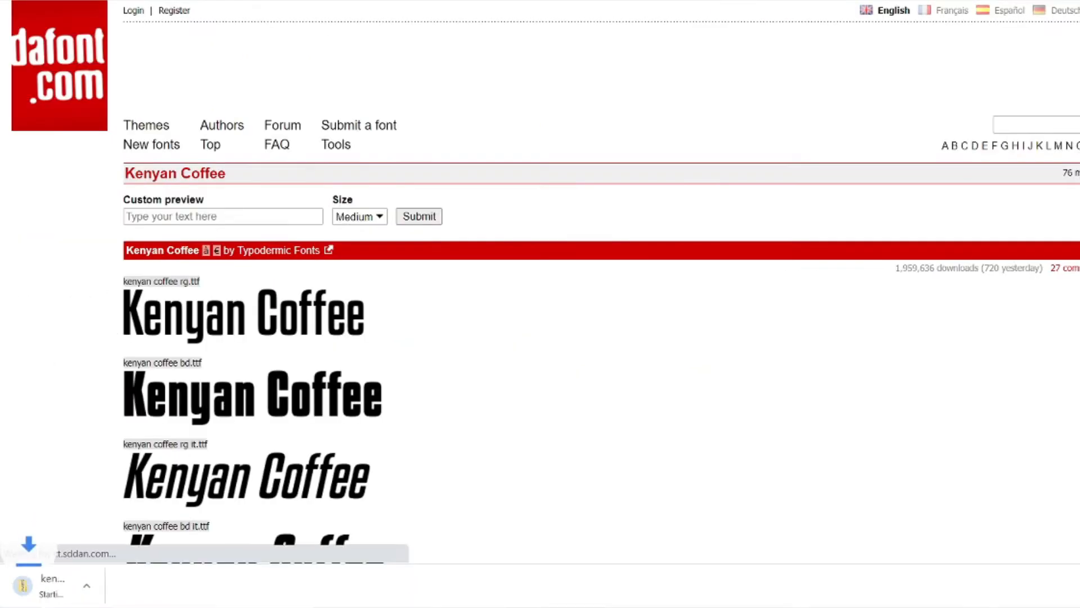
click(43, 588)
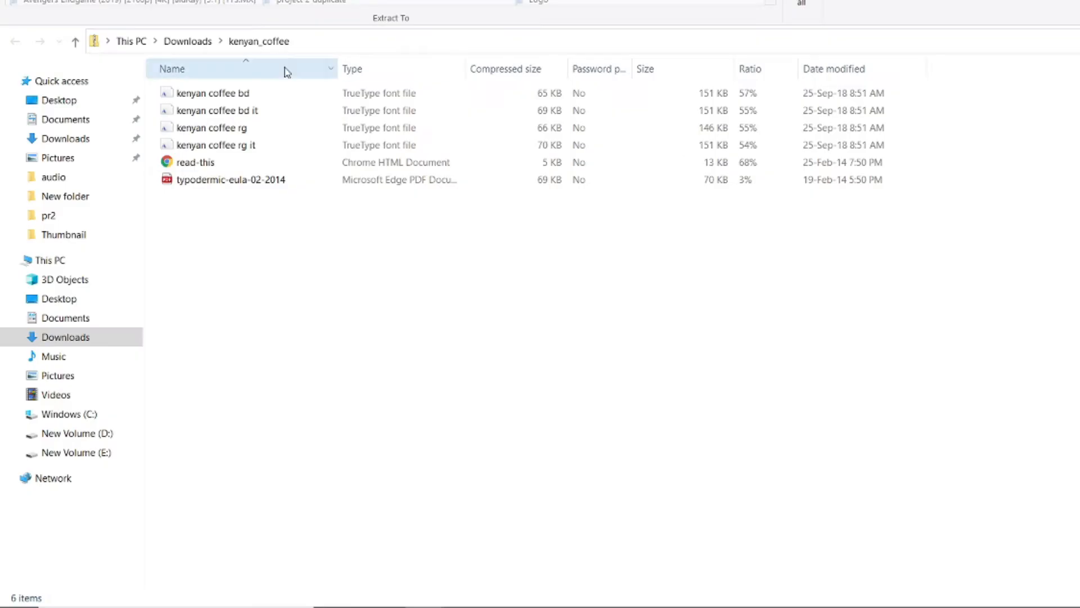
double_click(309, 97)
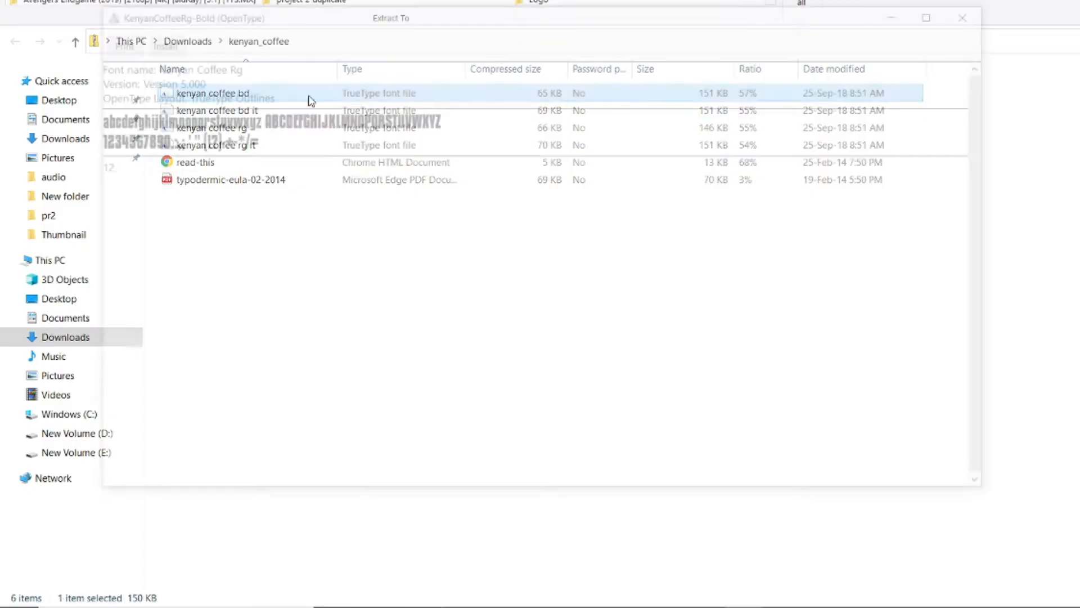
click(152, 39)
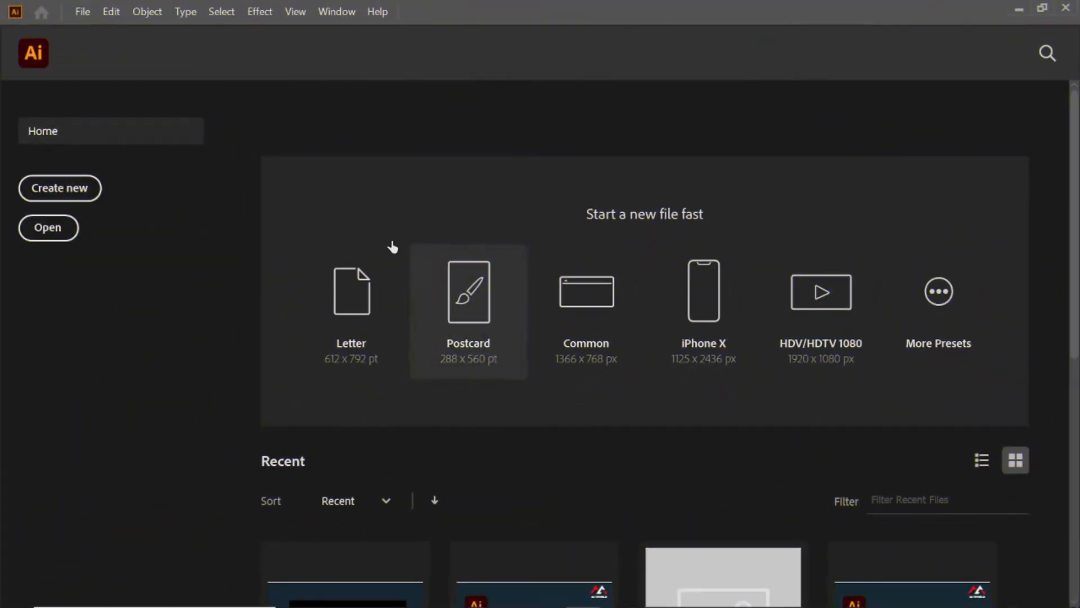
Step: In Adobe Illustrator, create a new 1366 x 768 px document named "MARVEL STUDIOS Logo"
click(95, 198)
text(MARVEL STUDIOS Logo)
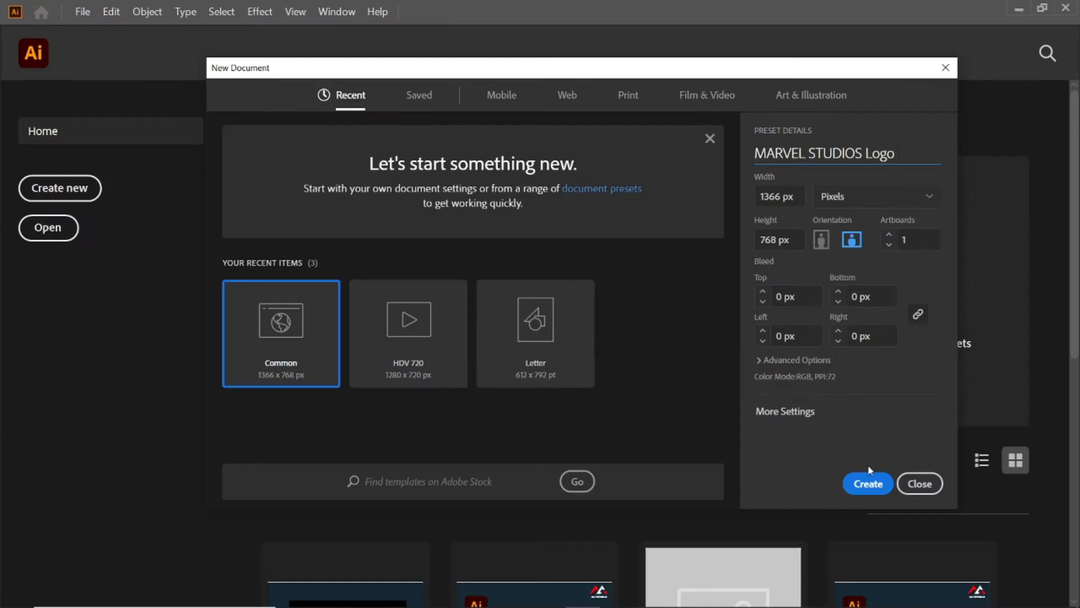
click(868, 480)
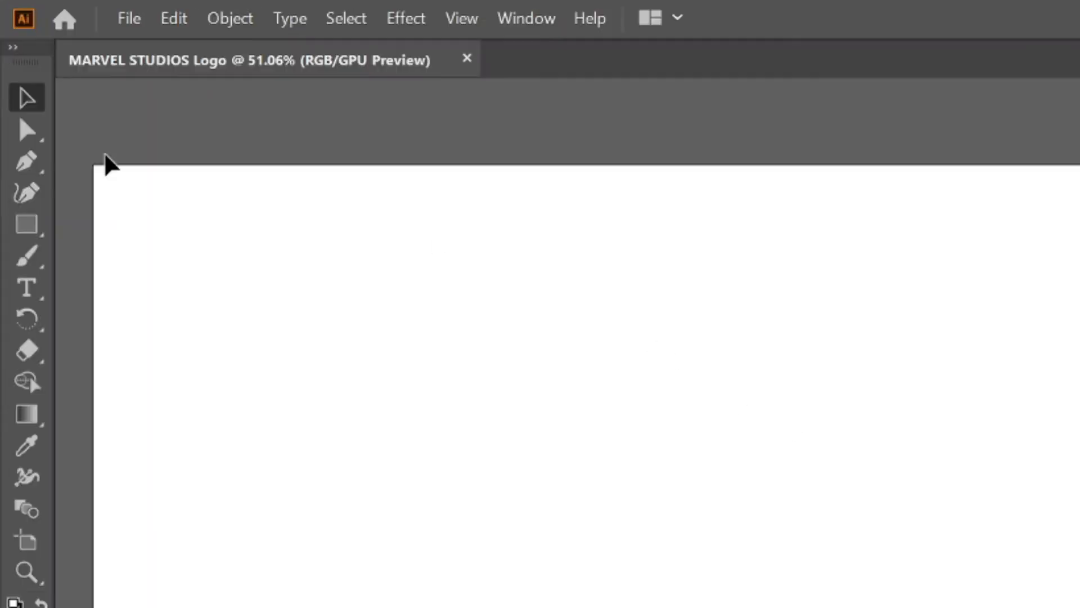
Step: Create a 1366 x 768 px rectangle and move it so it covers the whole artboard
click(17, 144)
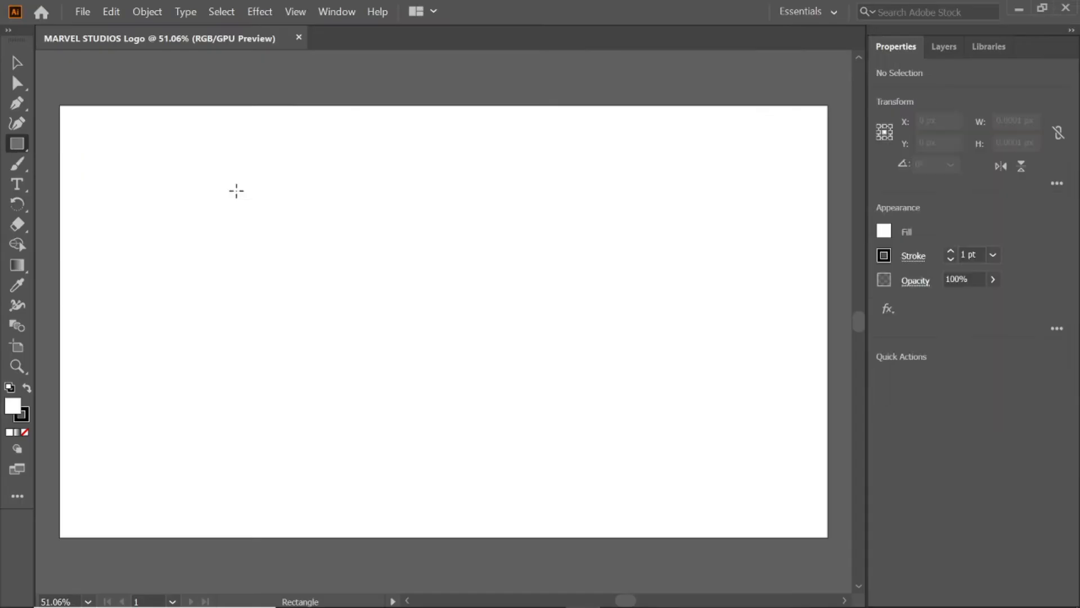
click(240, 195)
text(1366)
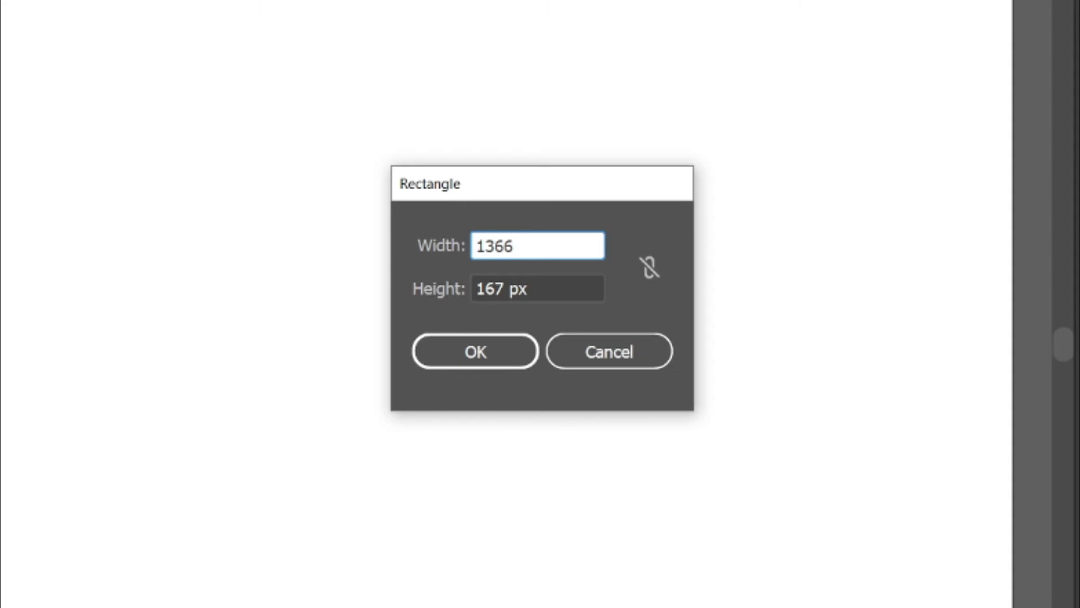
key(Tab)
text(76)
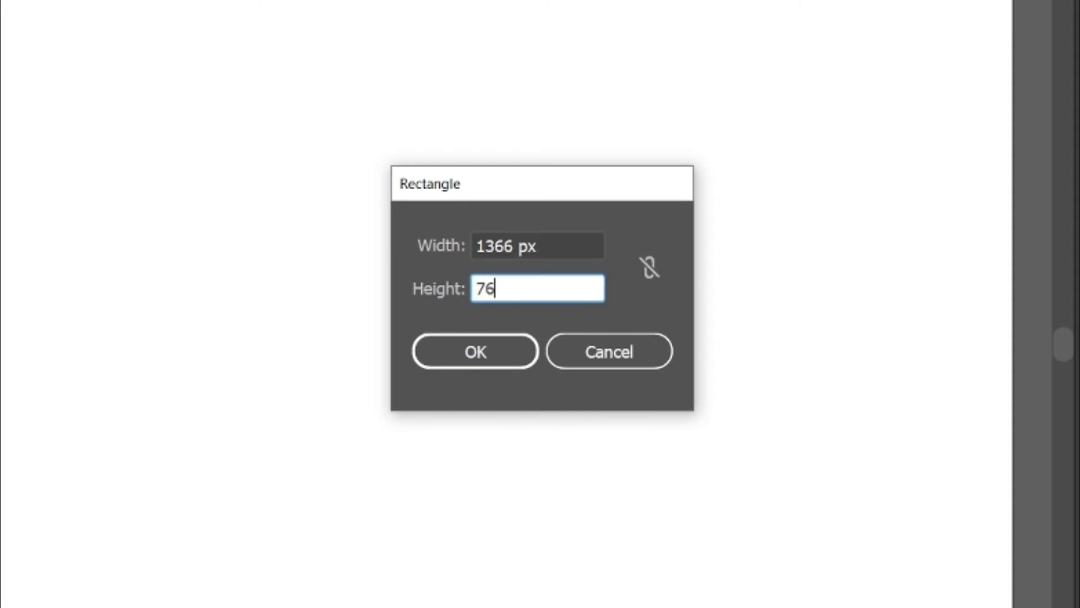
text(8)
key(Return)
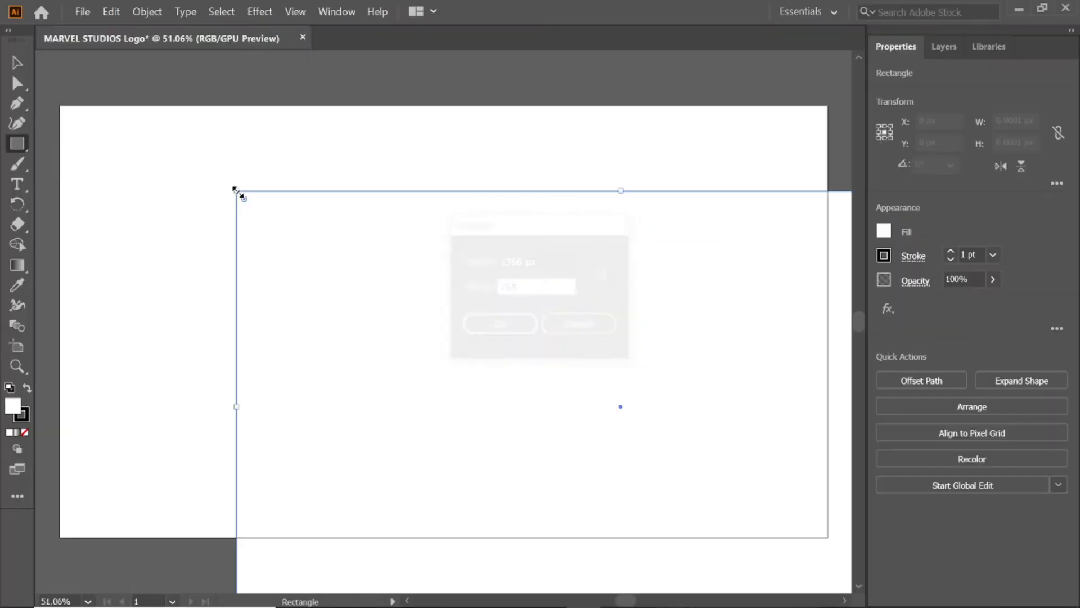
drag(409, 342, 229, 251)
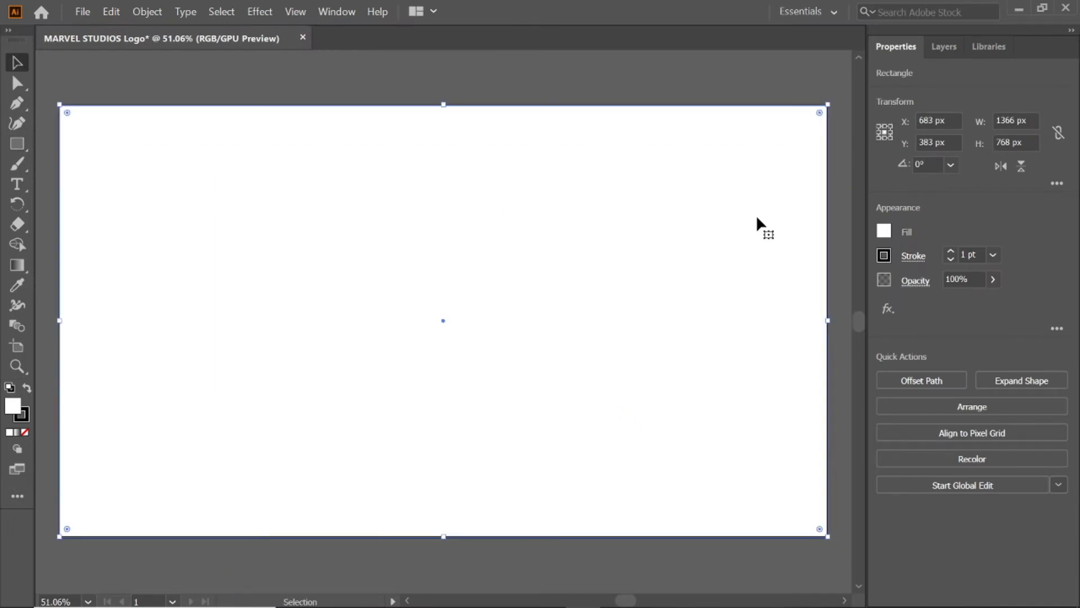
Step: Fill the artboard-sized rectangle with dark blue 152734 and deselect it
click(882, 235)
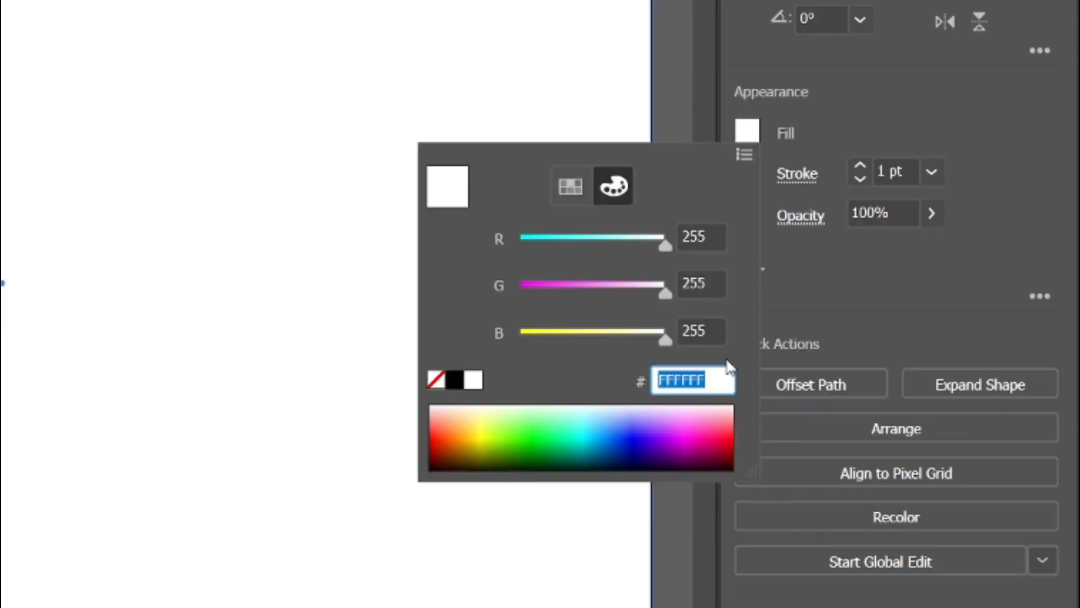
text(1527)
text(34)
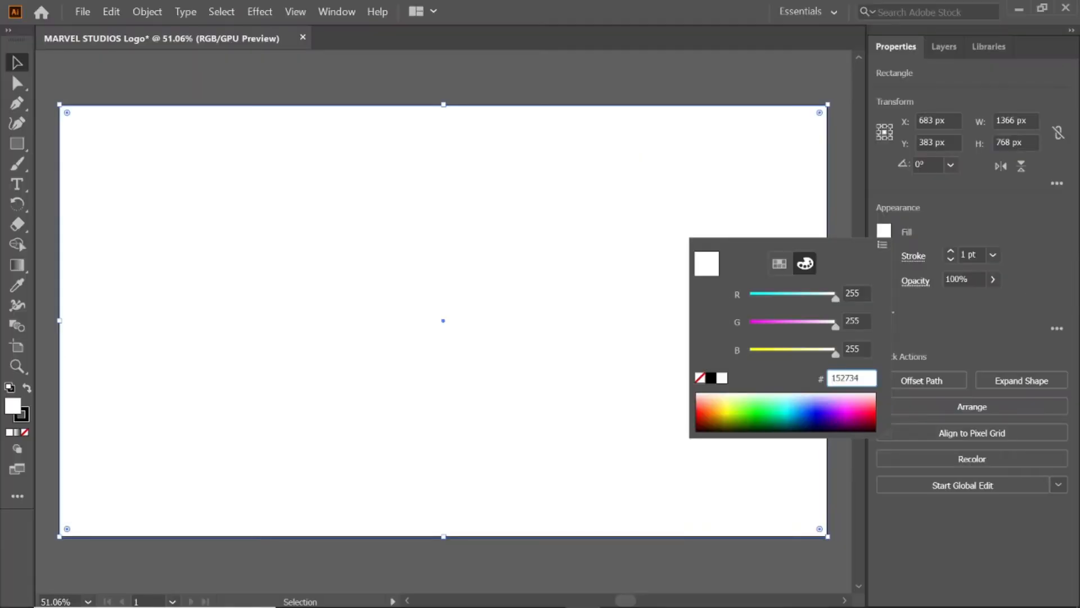
key(Return)
click(633, 85)
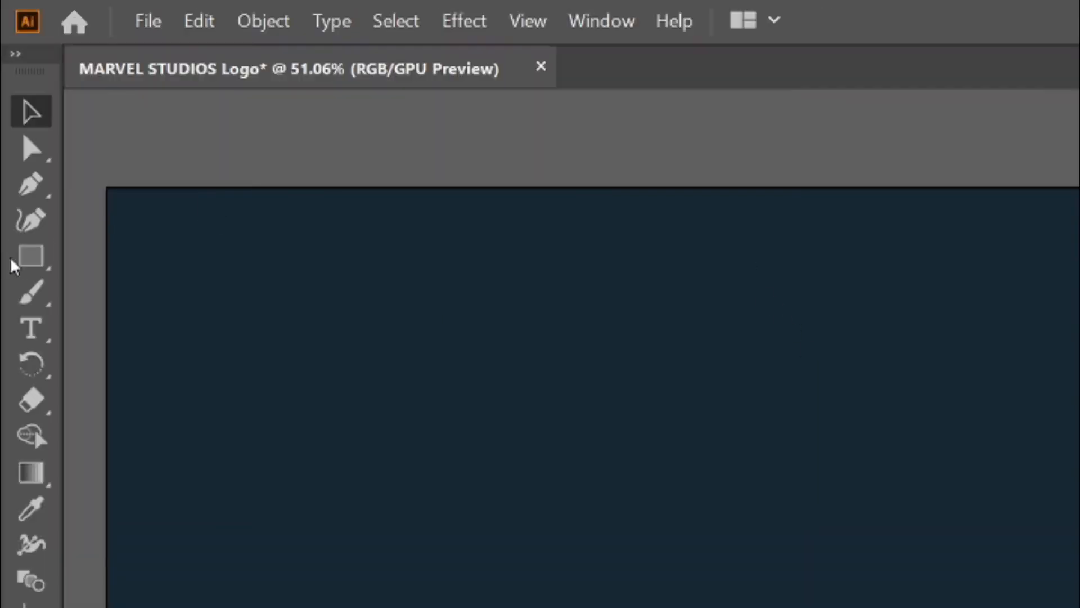
Step: Create a second rectangle 1026 px wide and 441 px high over the dark blue background
click(10, 145)
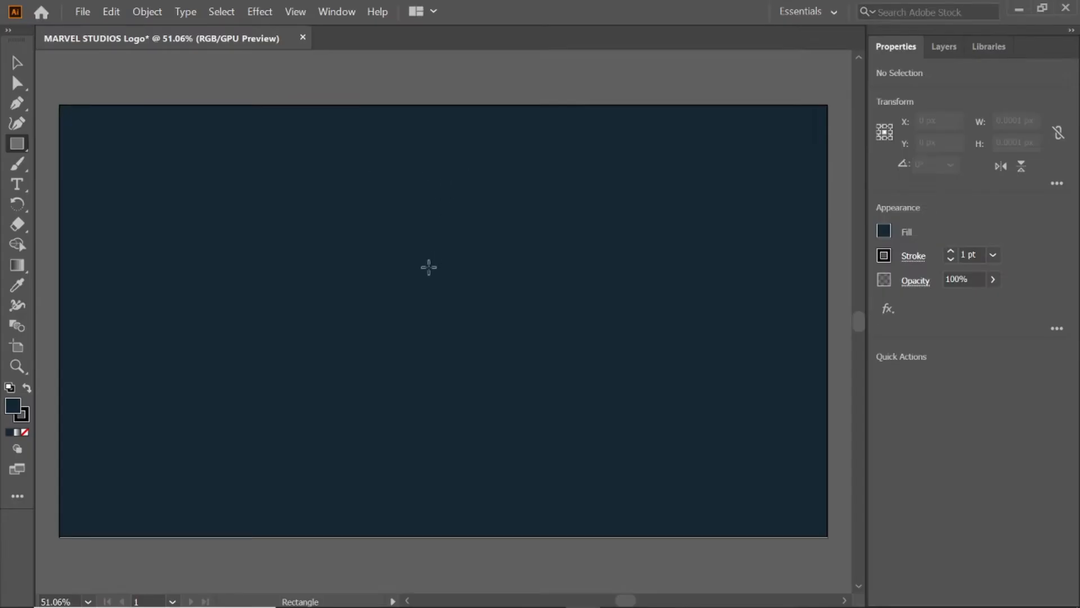
click(767, 475)
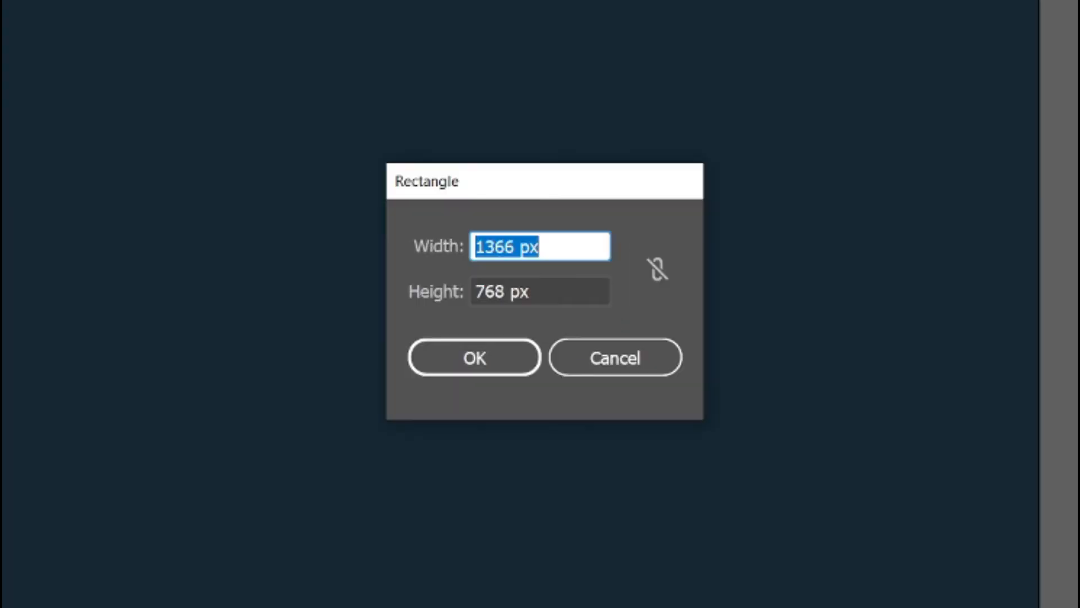
text(1026)
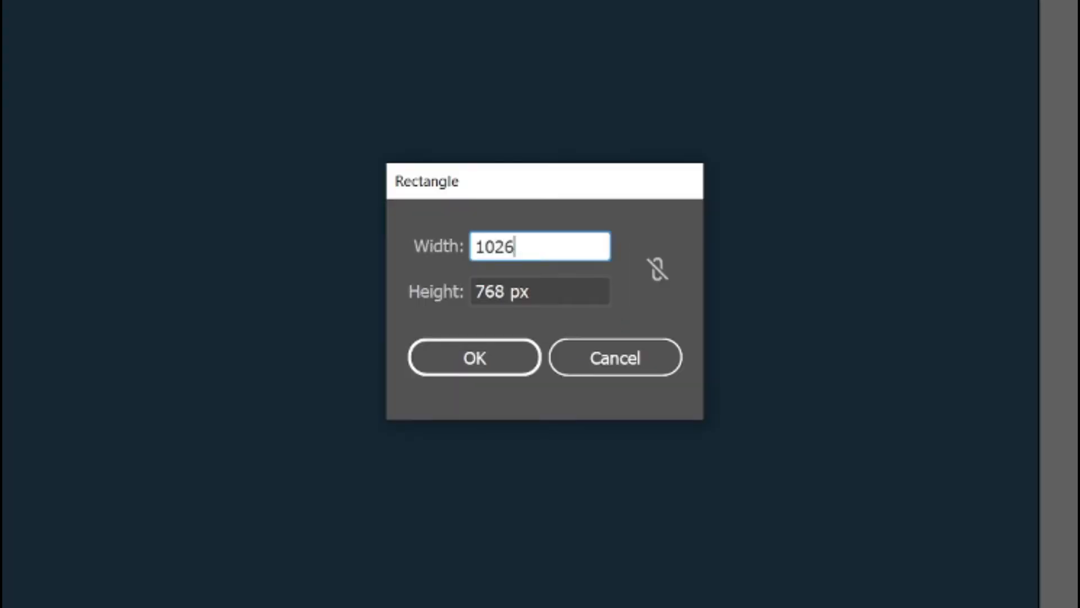
key(Tab)
text(441)
key(Return)
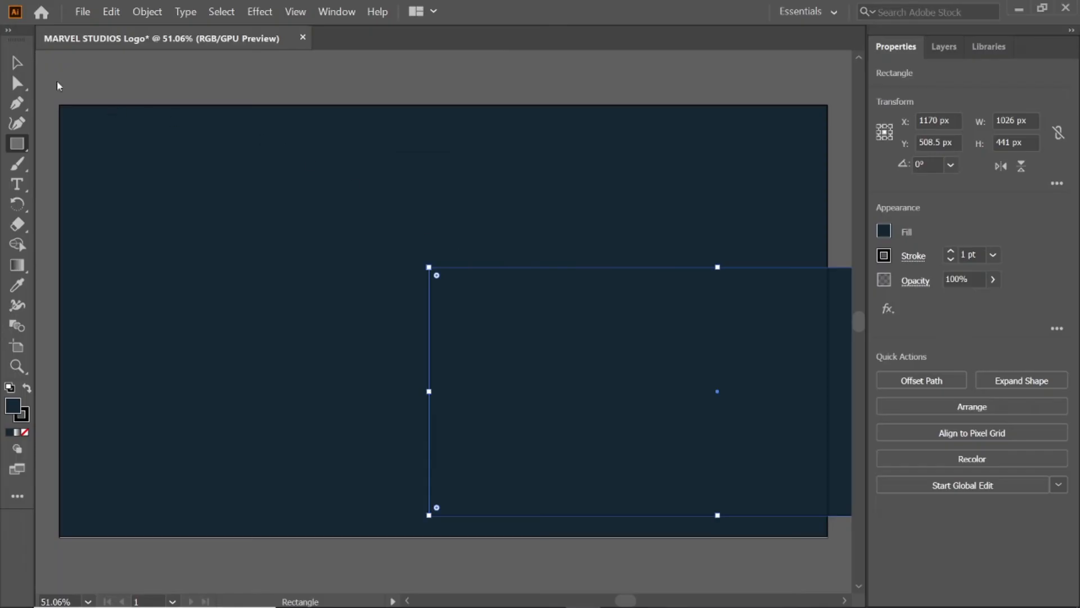
Step: Center the 1026 px rectangle and the background on each other horizontally and vertically, and move both back over the artboard
click(18, 64)
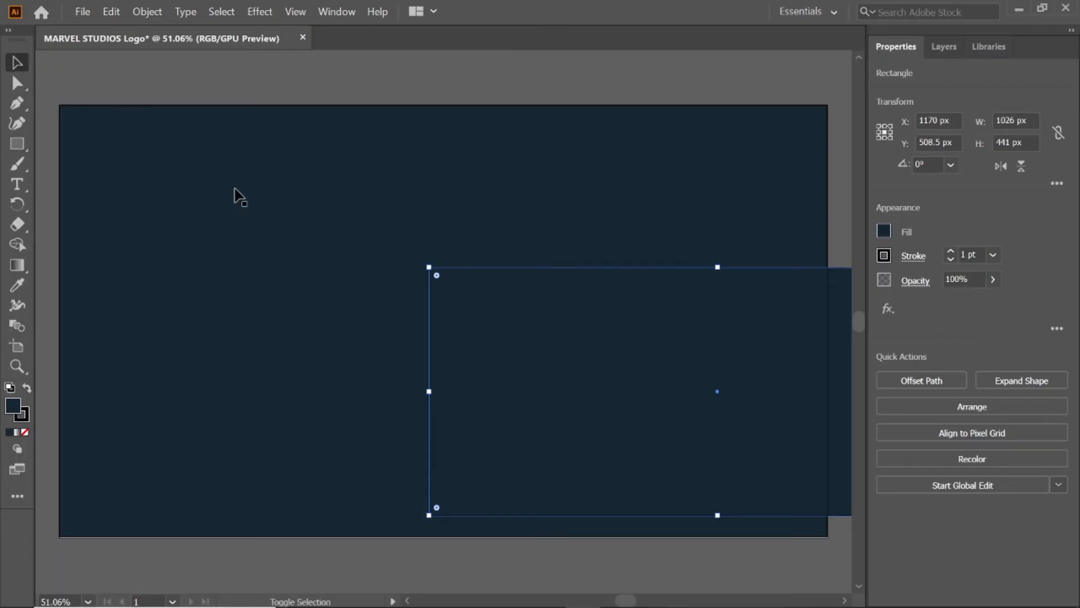
shift+click(237, 189)
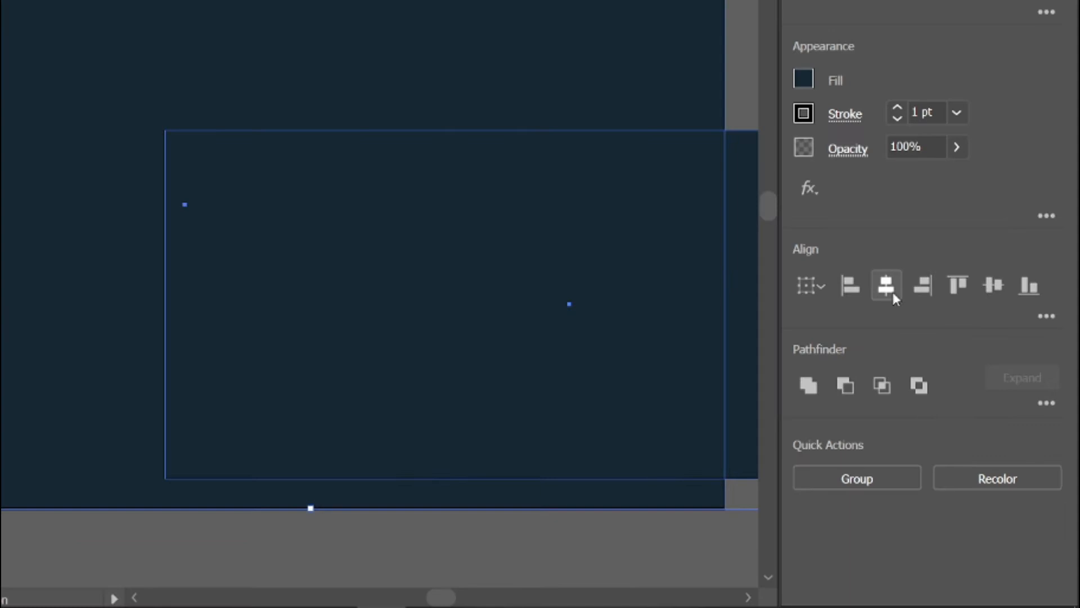
click(892, 292)
click(989, 285)
drag(754, 374, 598, 349)
click(612, 568)
Step: Fill the centered 1026 x 441 px rectangle with black 000000 and deselect it
click(670, 304)
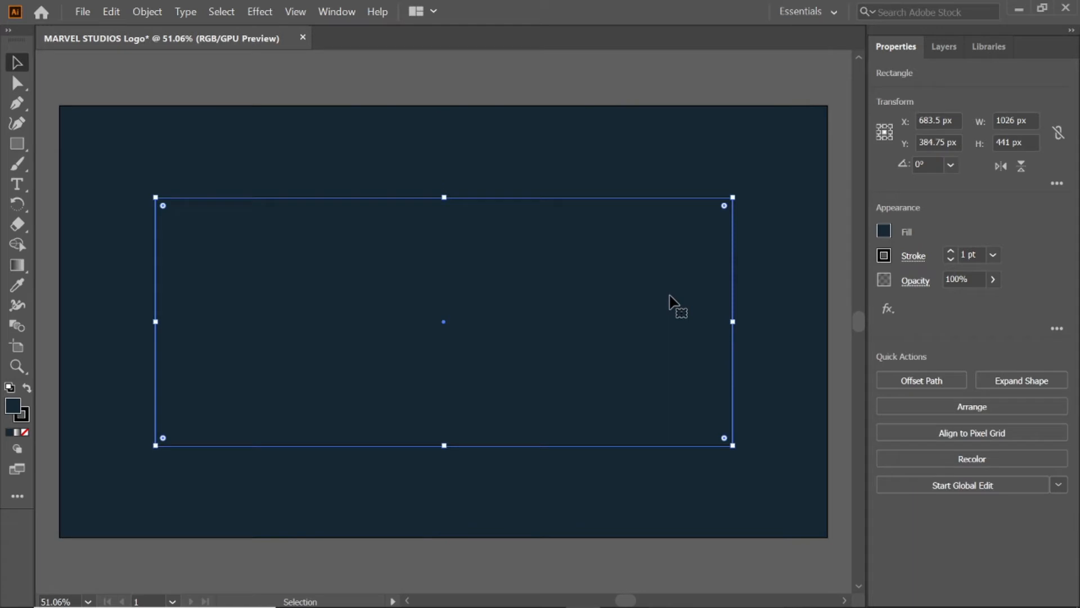
click(883, 231)
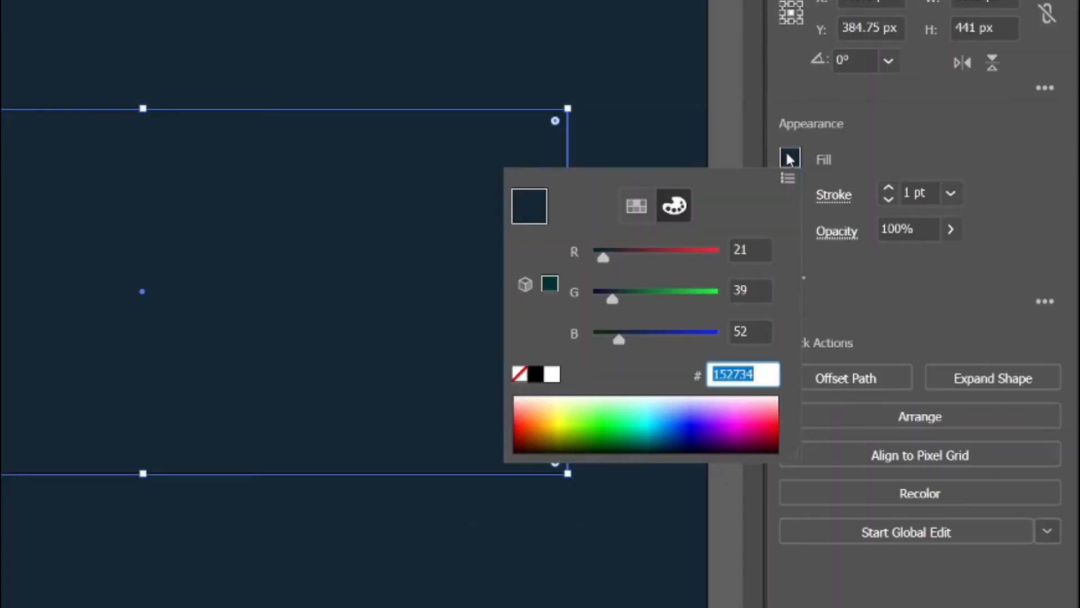
text(000000)
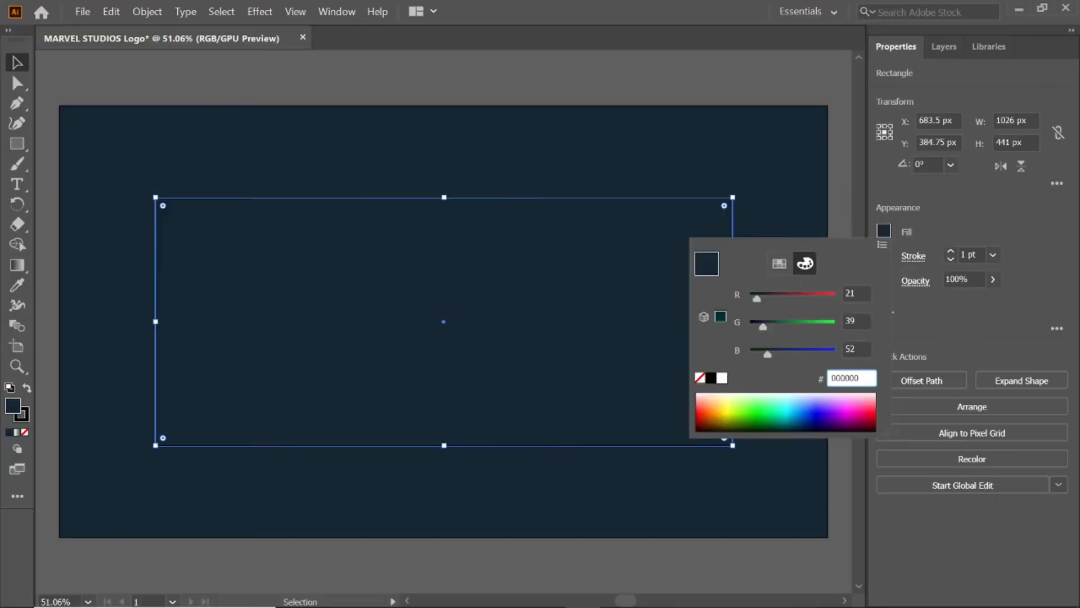
key(Return)
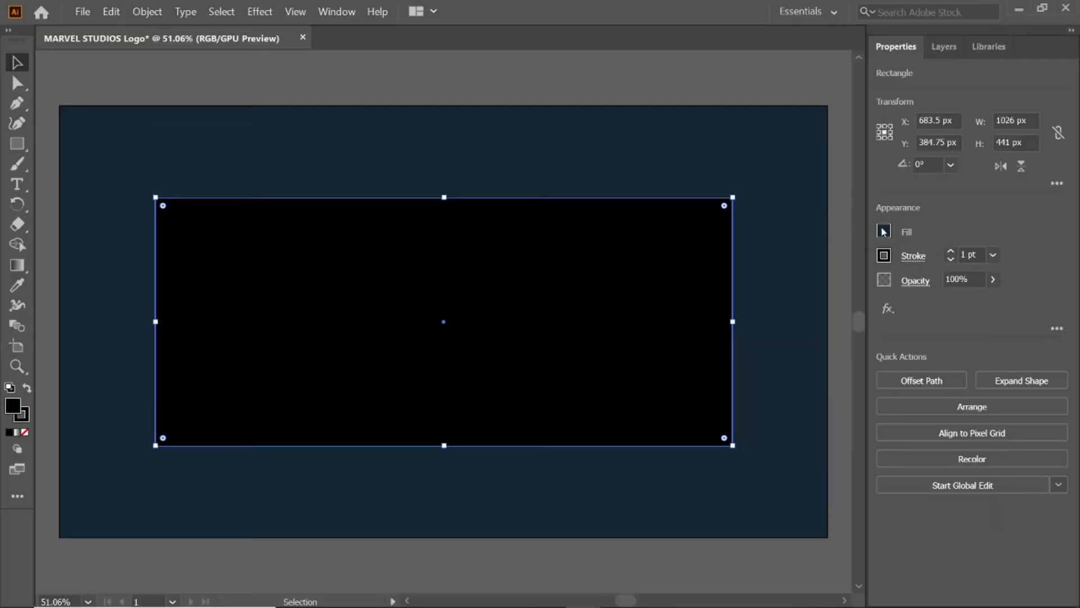
click(53, 69)
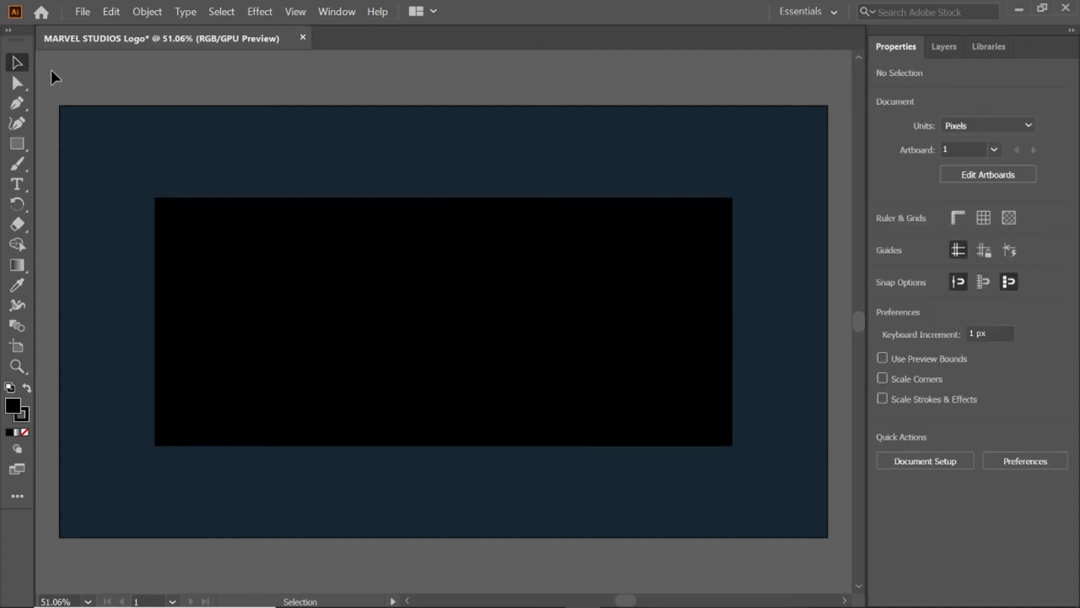
Step: Create a 427 x 191 px rectangle inside the left half of the black rectangle
click(17, 144)
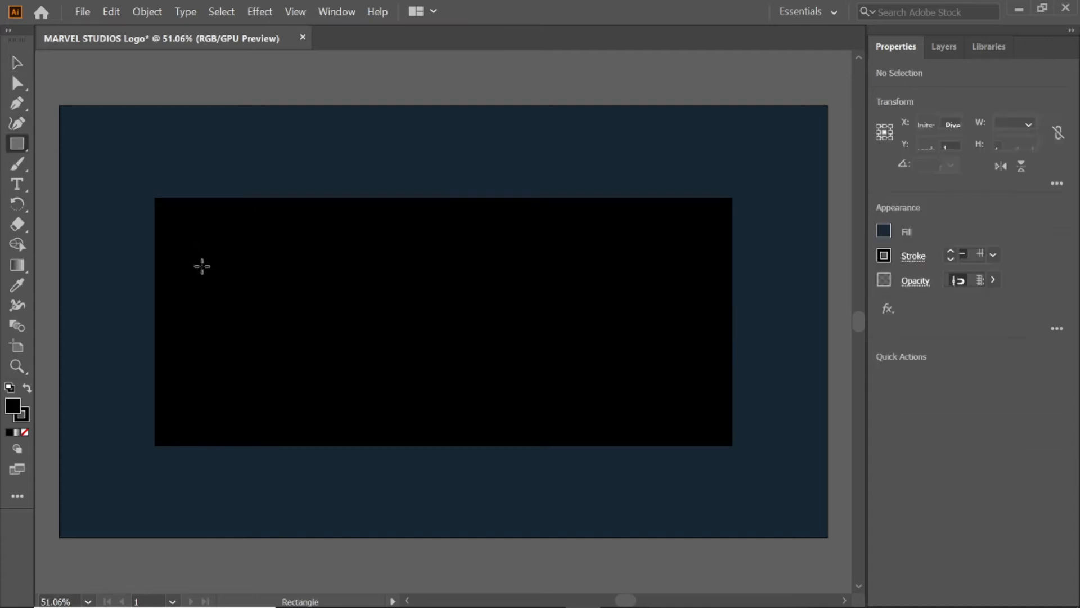
click(220, 289)
text(427)
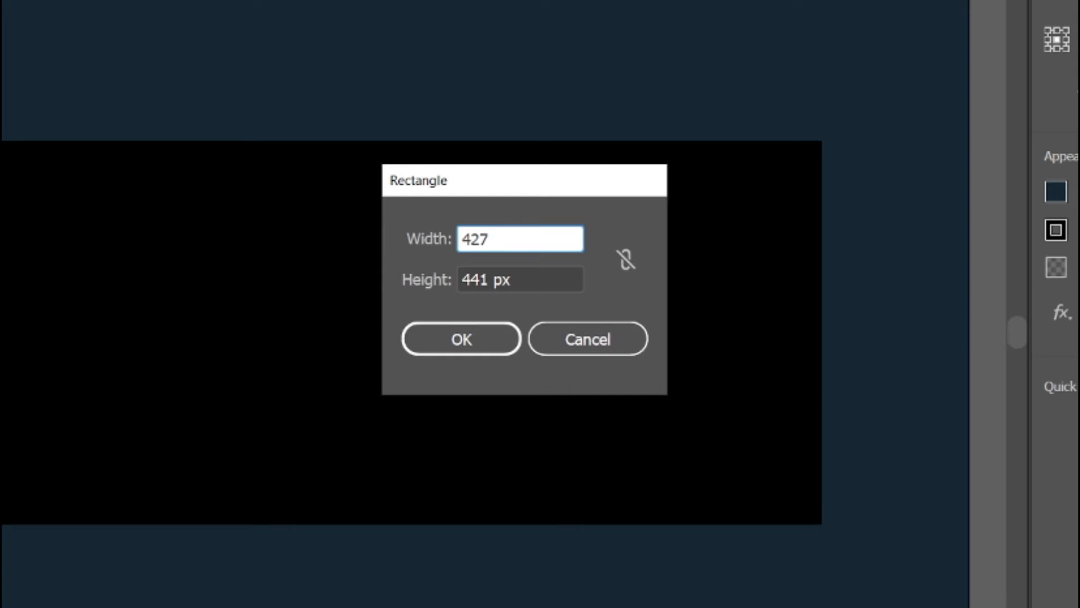
key(Tab)
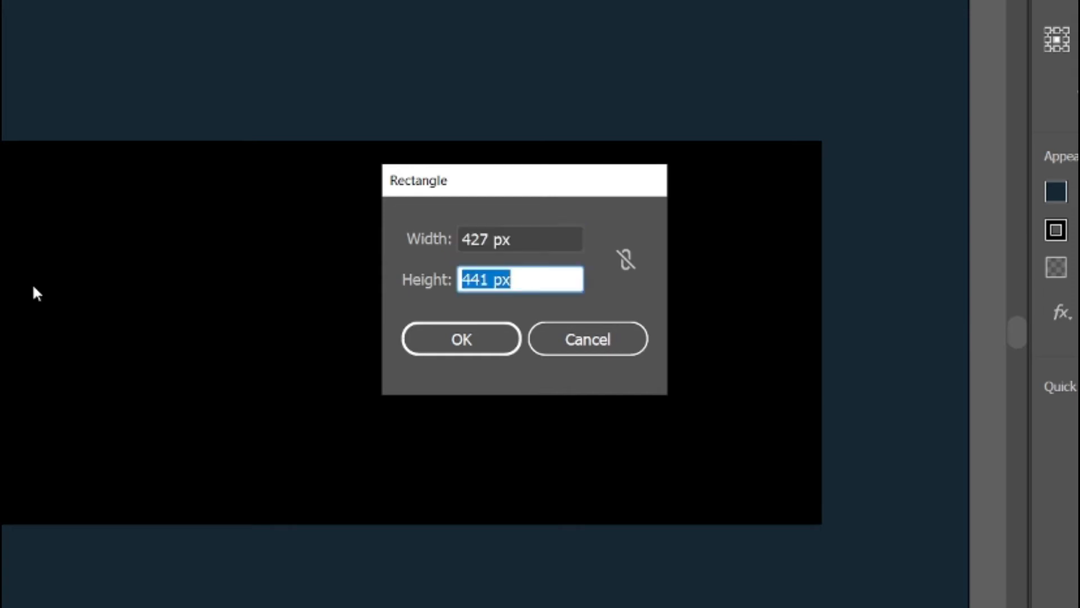
text(191)
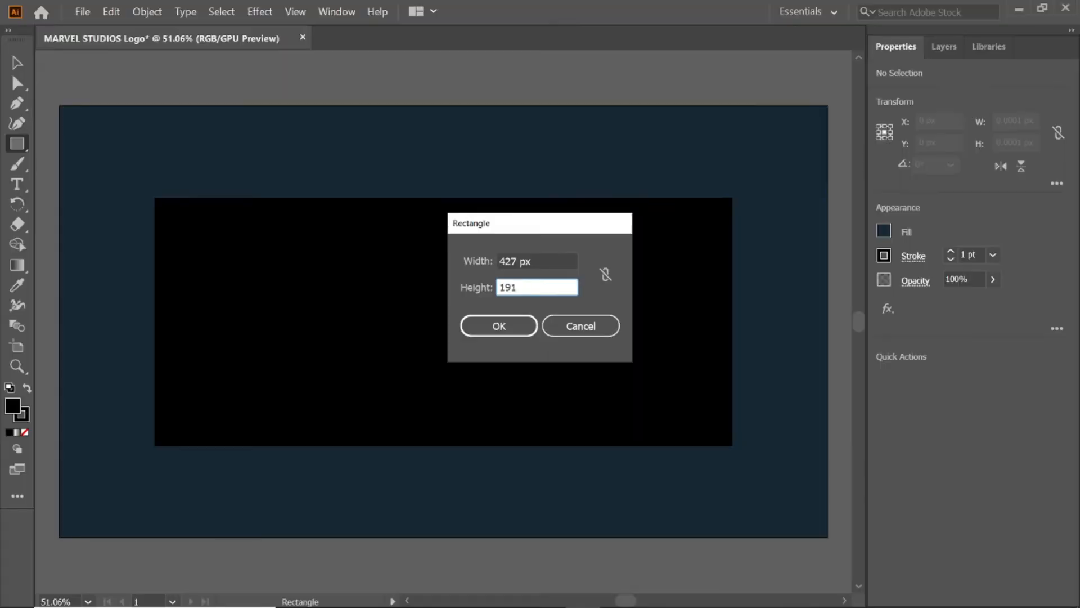
key(Return)
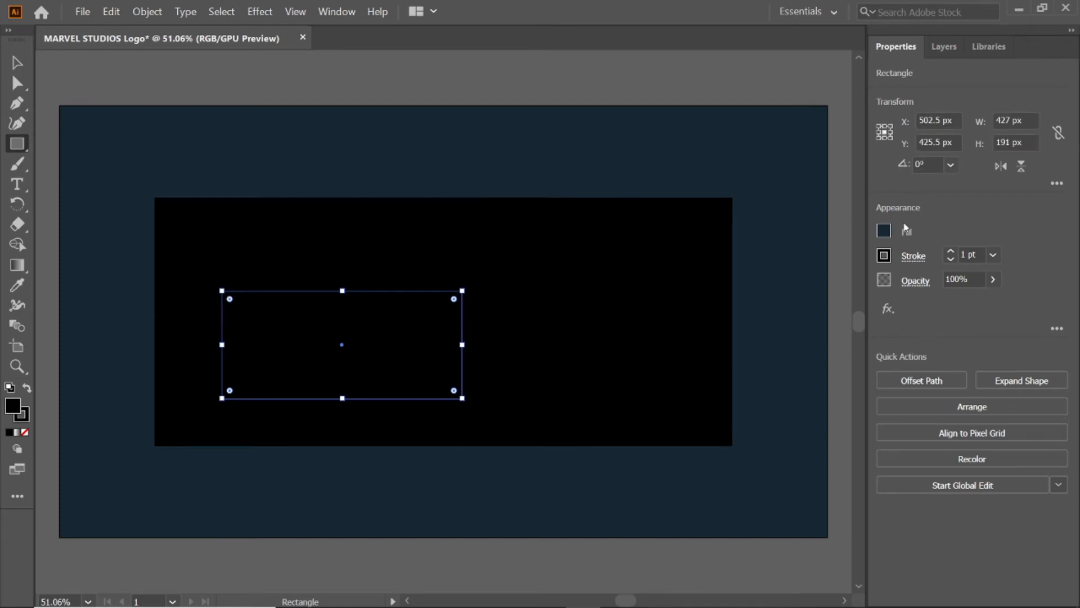
Step: Fill the 427 x 191 px rectangle with red e61f22 and shift it slightly up and left within the black rectangle
click(884, 231)
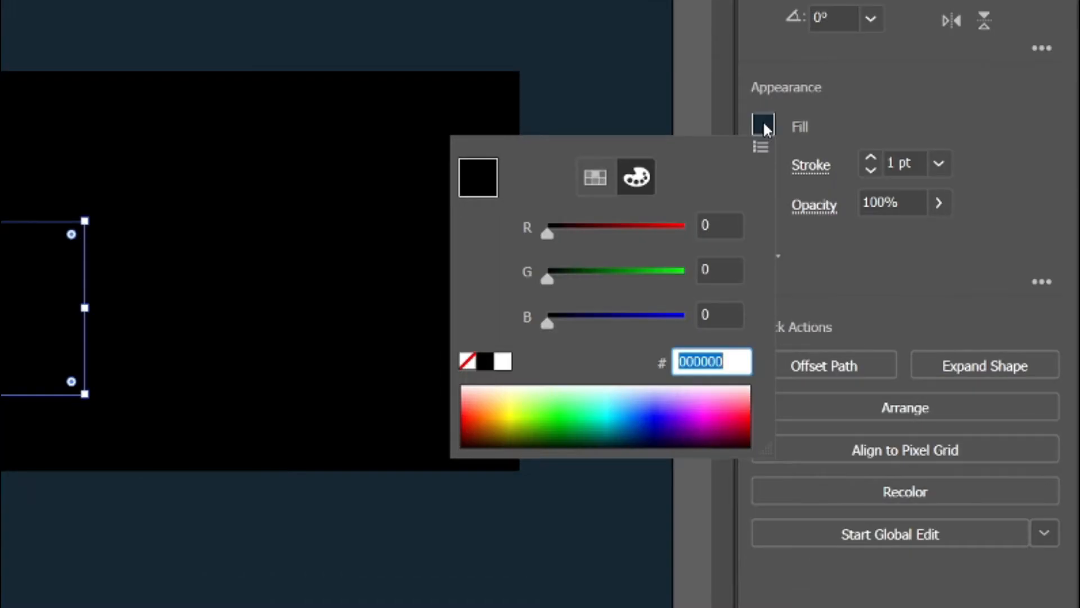
text(e61f22)
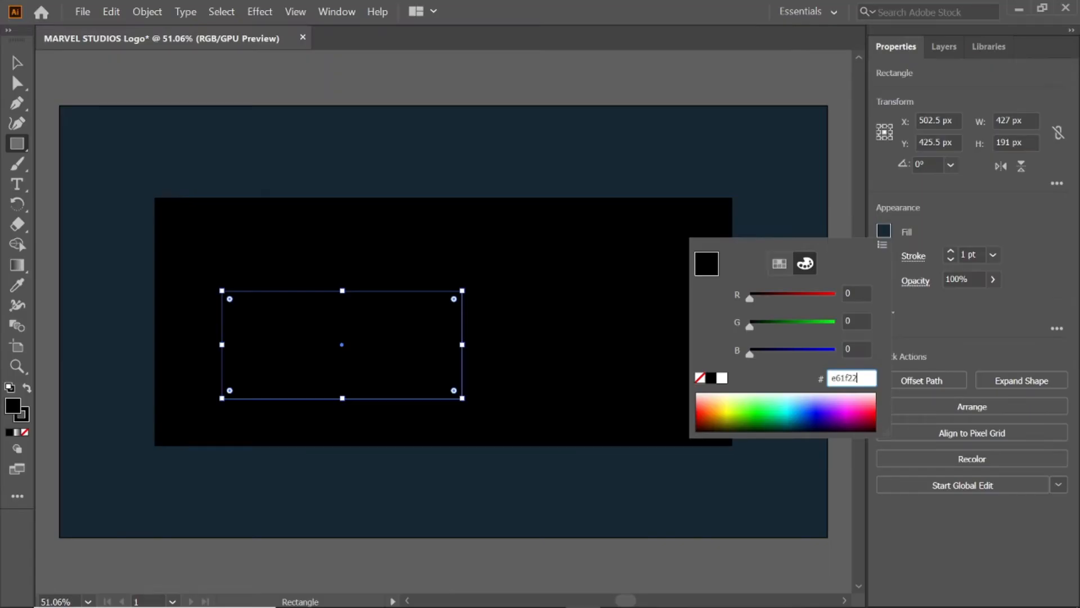
key(Return)
key(v)
drag(305, 338, 288, 314)
click(193, 79)
Step: Create a 467 x 191 px rectangle to the right of the red rectangle
click(21, 150)
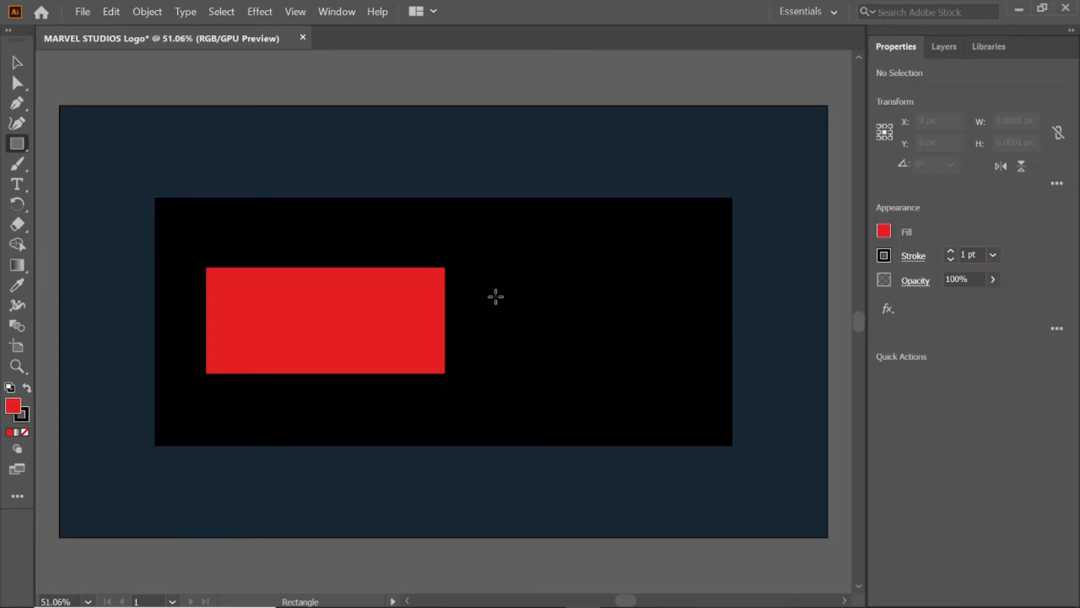
click(496, 296)
text(46)
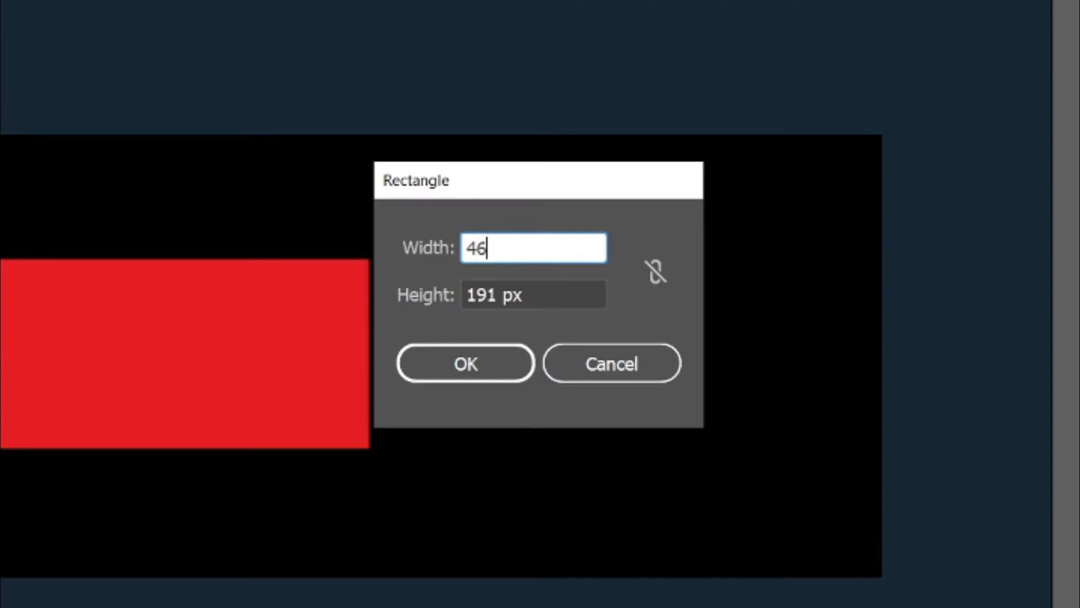
text(7)
key(Tab)
text(191)
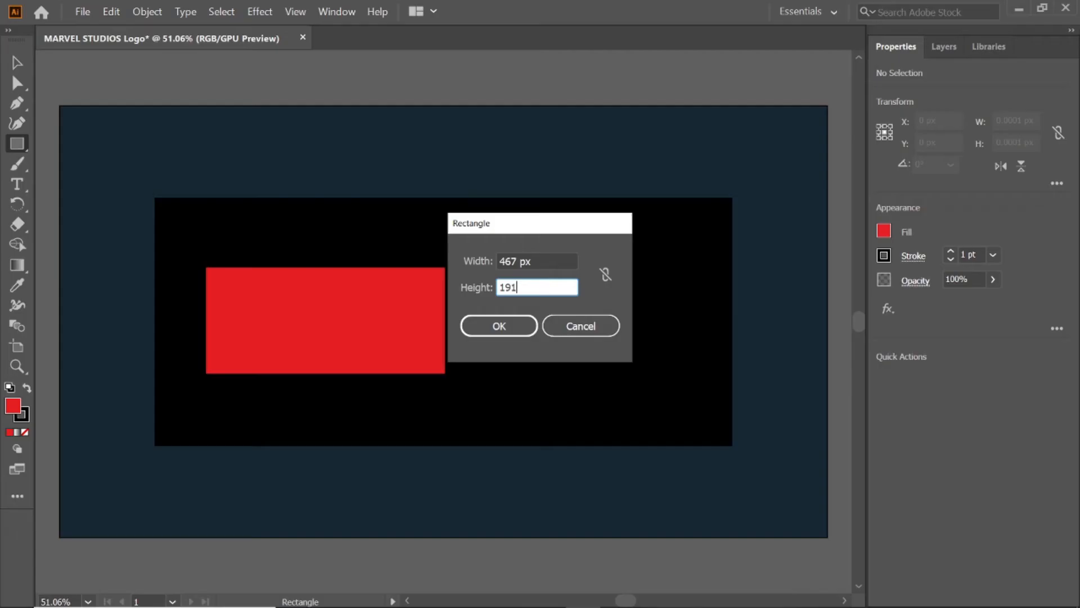
key(Return)
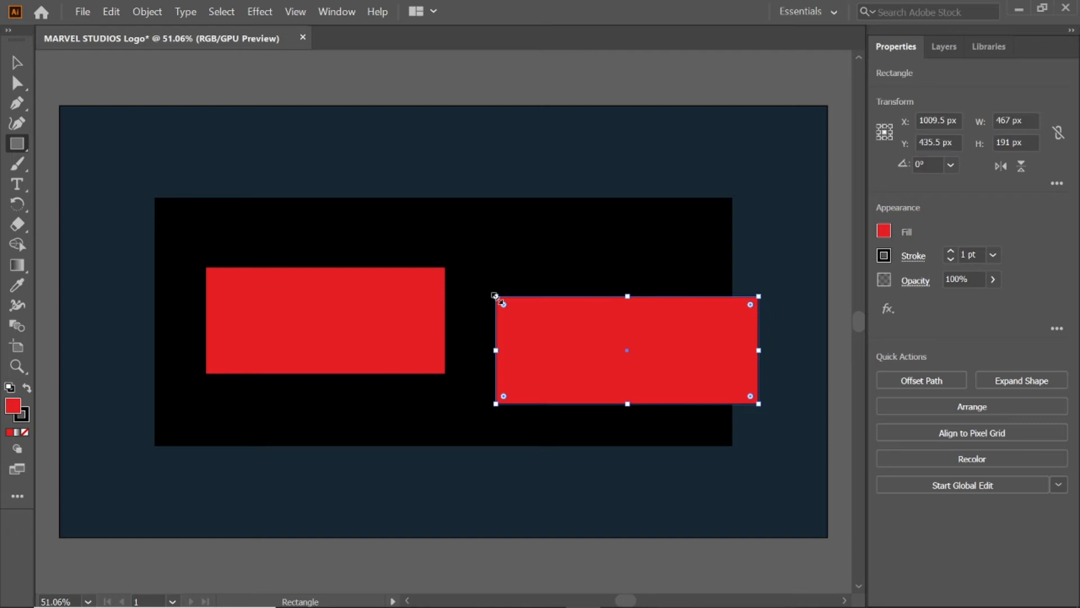
Step: Fill the 467 x 191 px rectangle with white ffffff
click(884, 231)
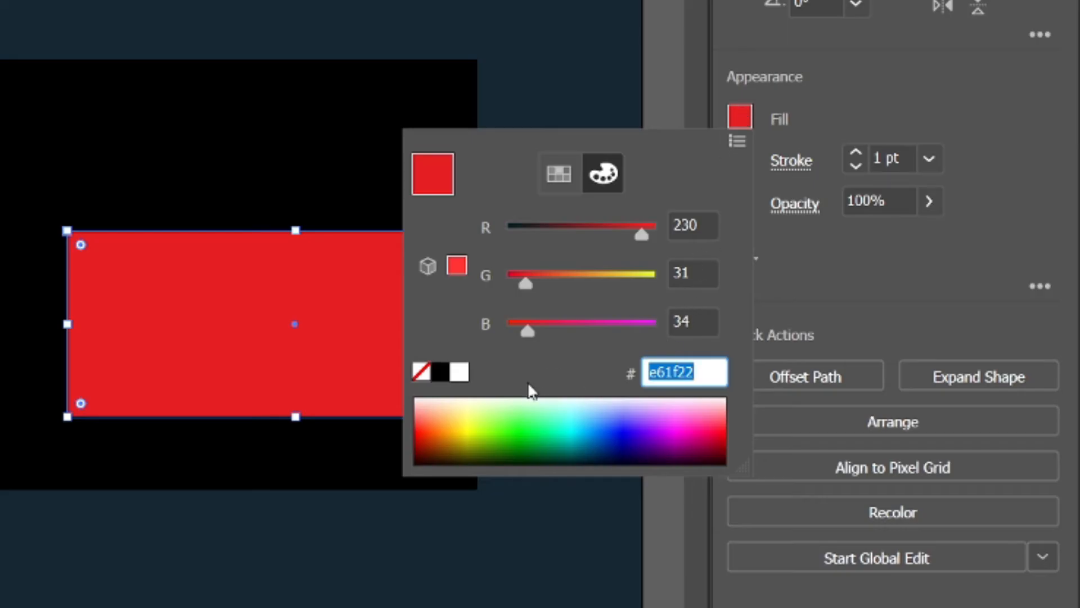
text(ffffff)
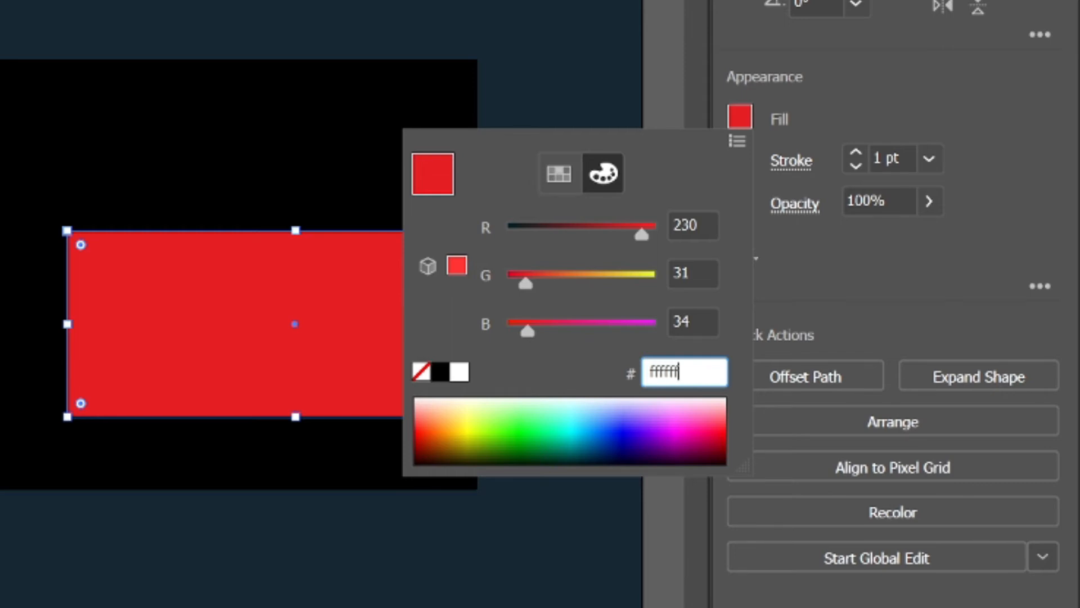
key(Return)
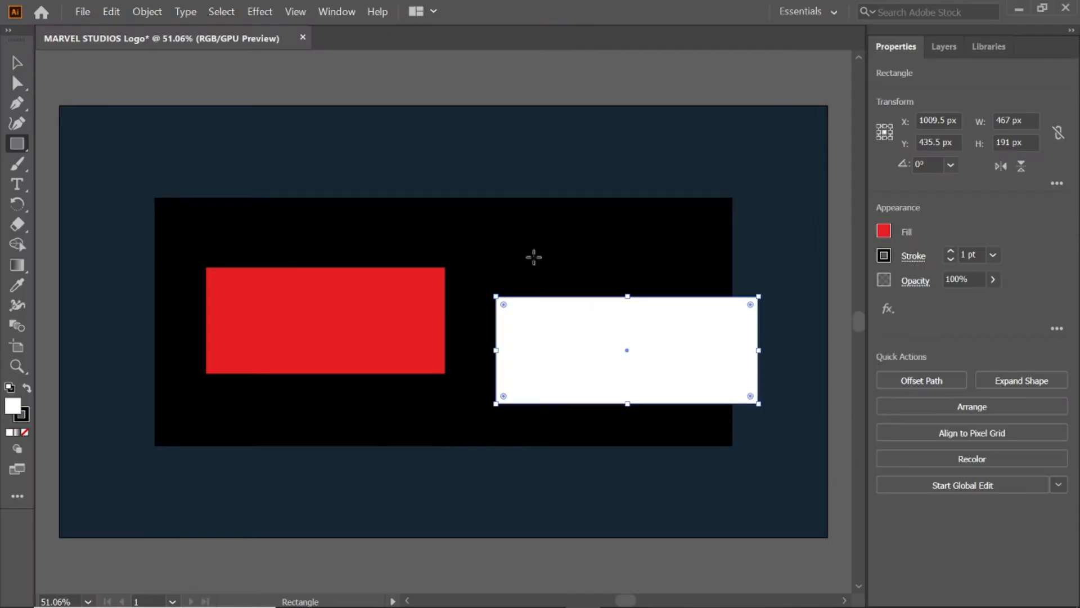
Step: Line up the white rectangle level with the red one and shift both left so they fit inside the black rectangle
click(17, 63)
drag(553, 368, 522, 338)
drag(407, 337, 388, 336)
drag(528, 323, 509, 323)
click(71, 148)
Step: Create a 480 x 167 px rectangle above the red rectangle, overlapping the black rectangle's upper edge
click(17, 144)
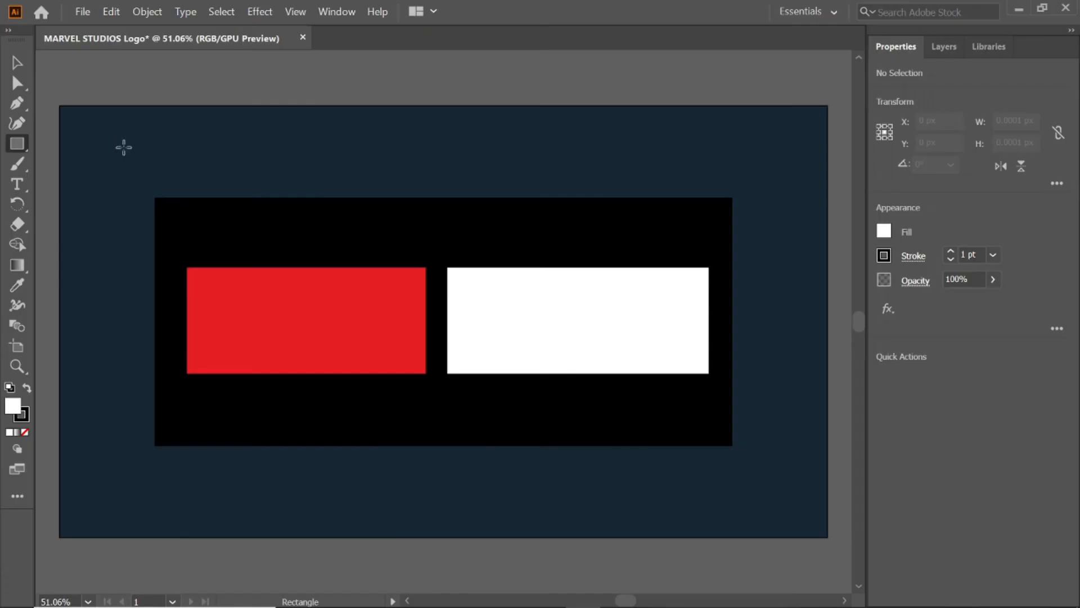
click(187, 153)
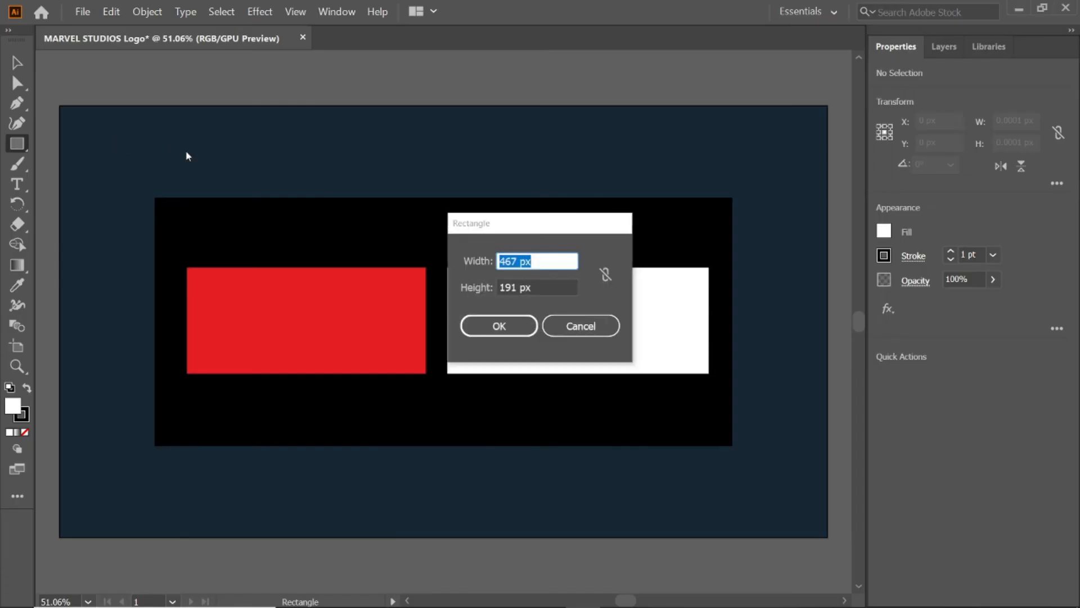
text(480)
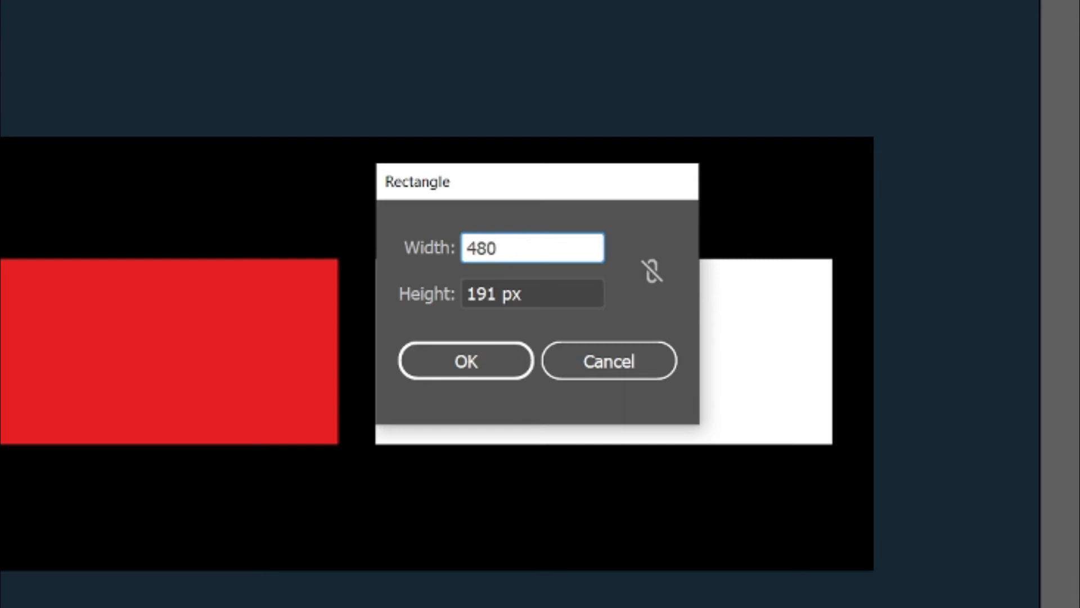
key(Tab)
text(167)
key(Return)
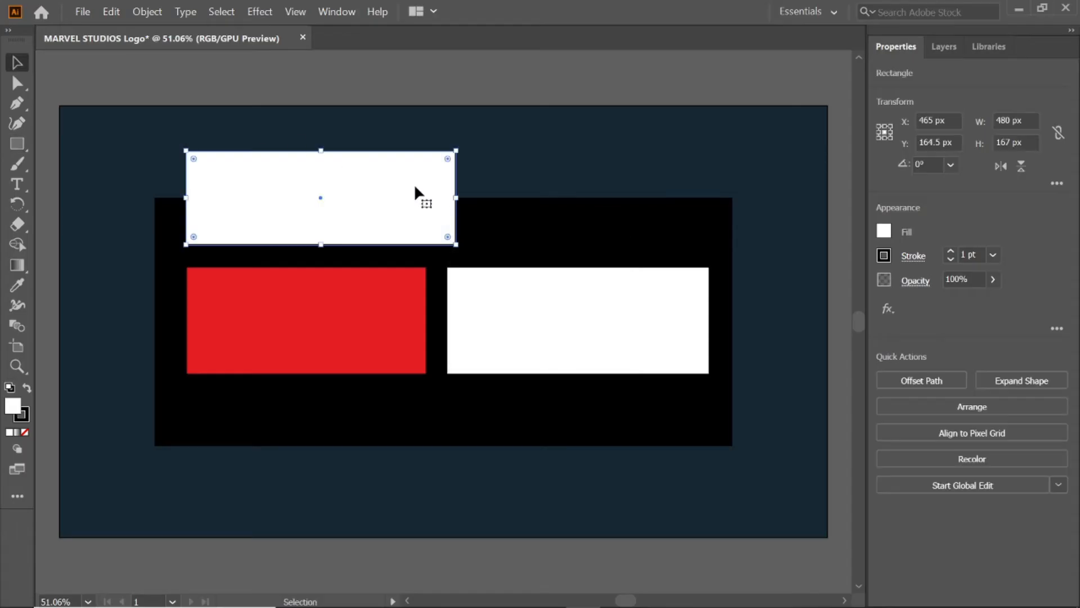
Step: Fill the 480 x 167 px rectangle with dark grey 232323 and center it over the white rectangle
click(884, 230)
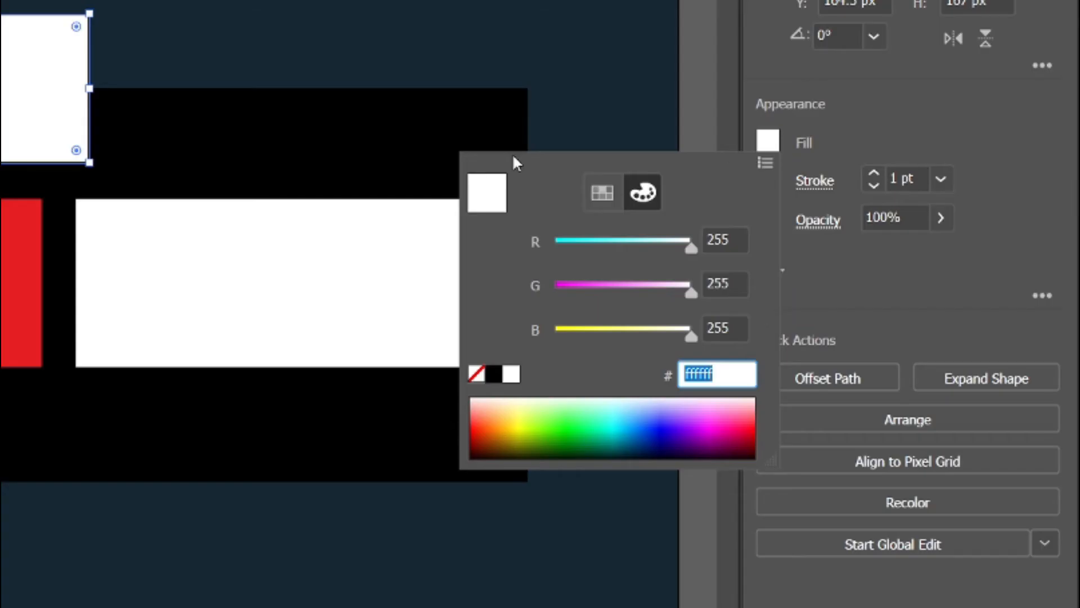
text(2323)
text(23)
key(Return)
drag(16, 122, 384, 294)
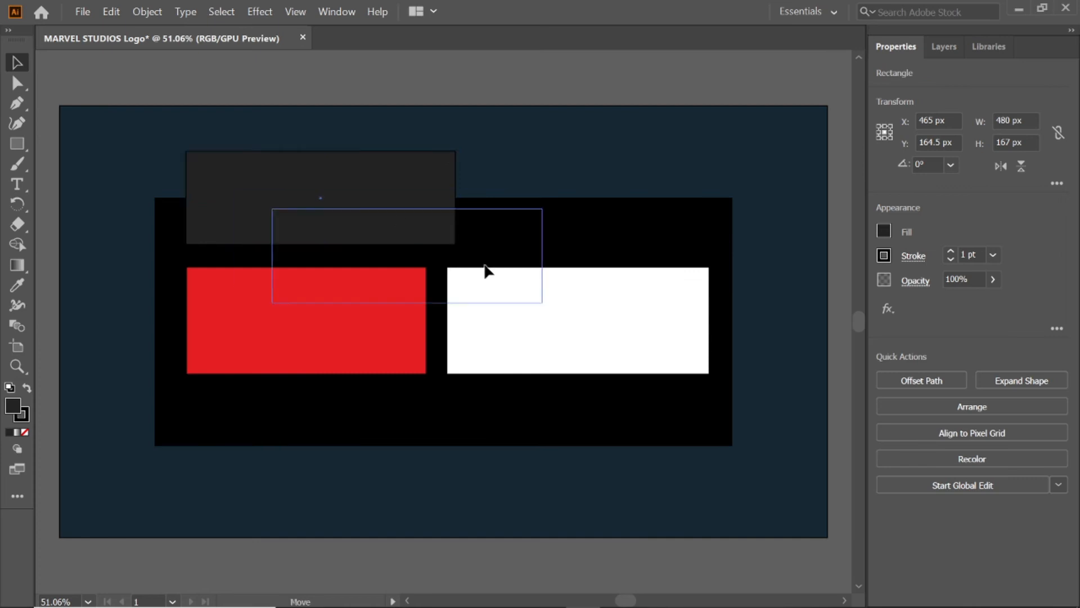
drag(641, 331, 647, 332)
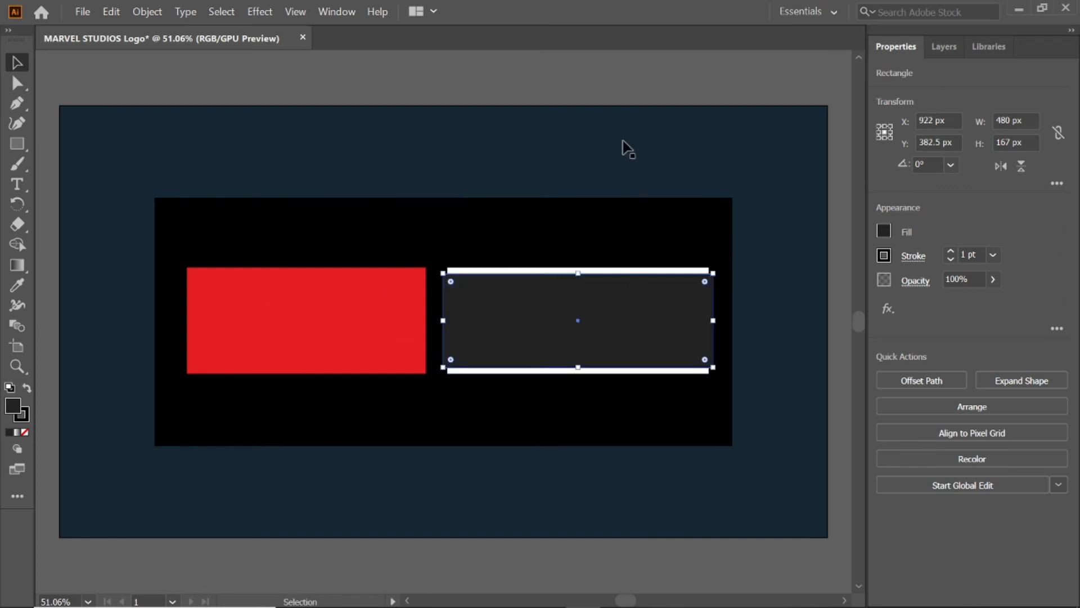
Step: Select the white and dark grey rectangles and merge their middle area into one shape with the Shape Builder tool
click(542, 272)
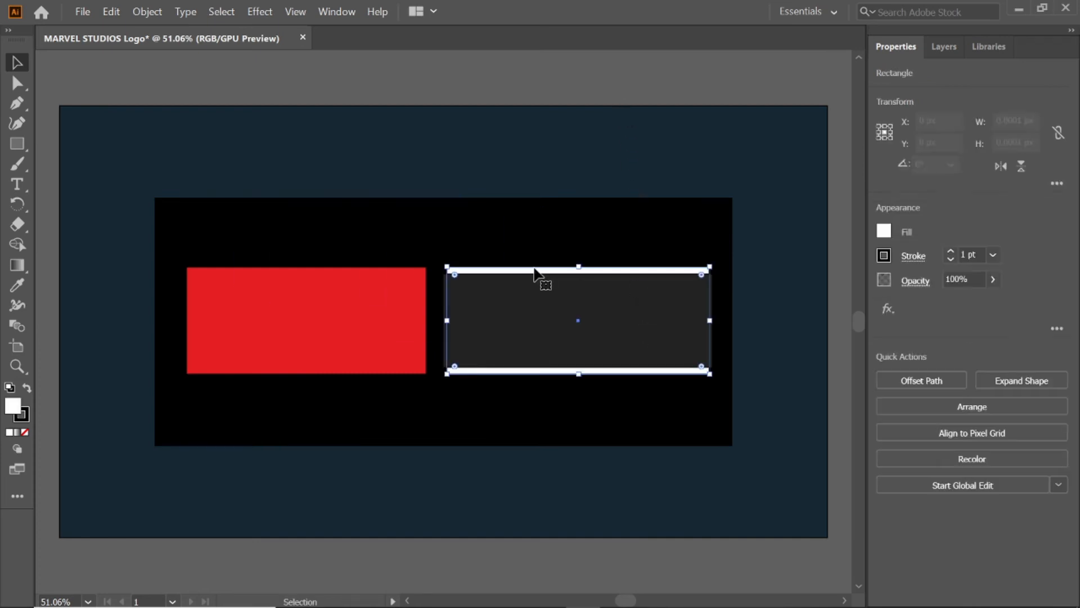
shift+click(447, 354)
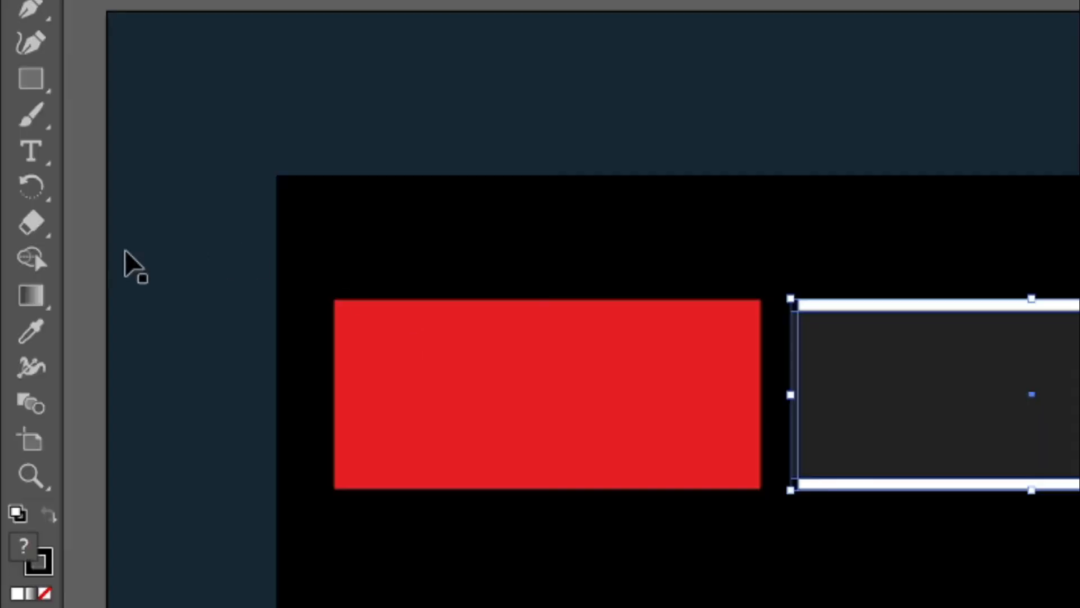
click(33, 260)
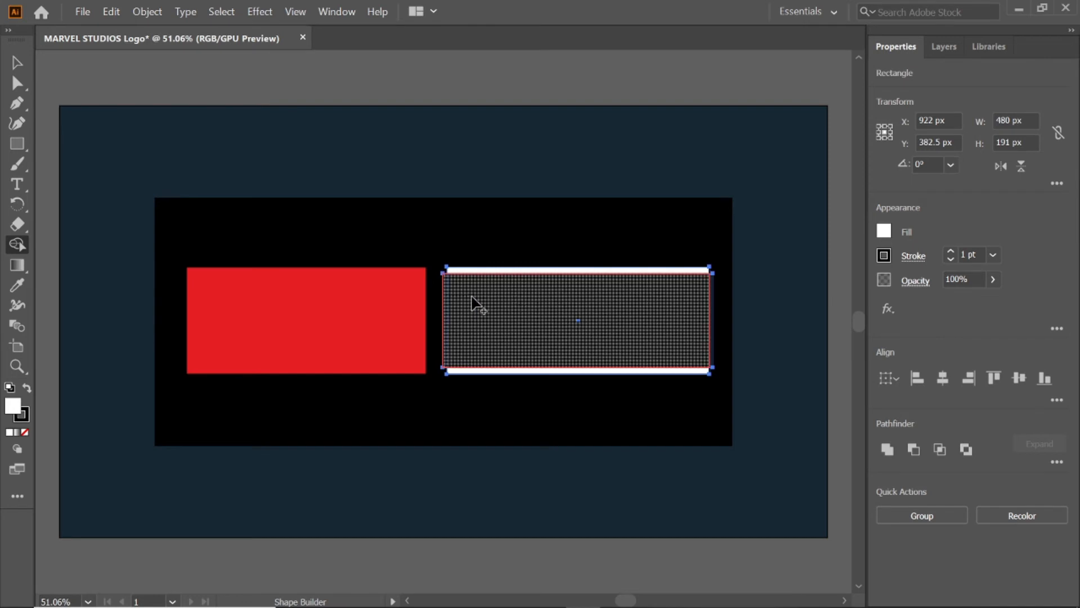
drag(647, 323, 730, 313)
key(v)
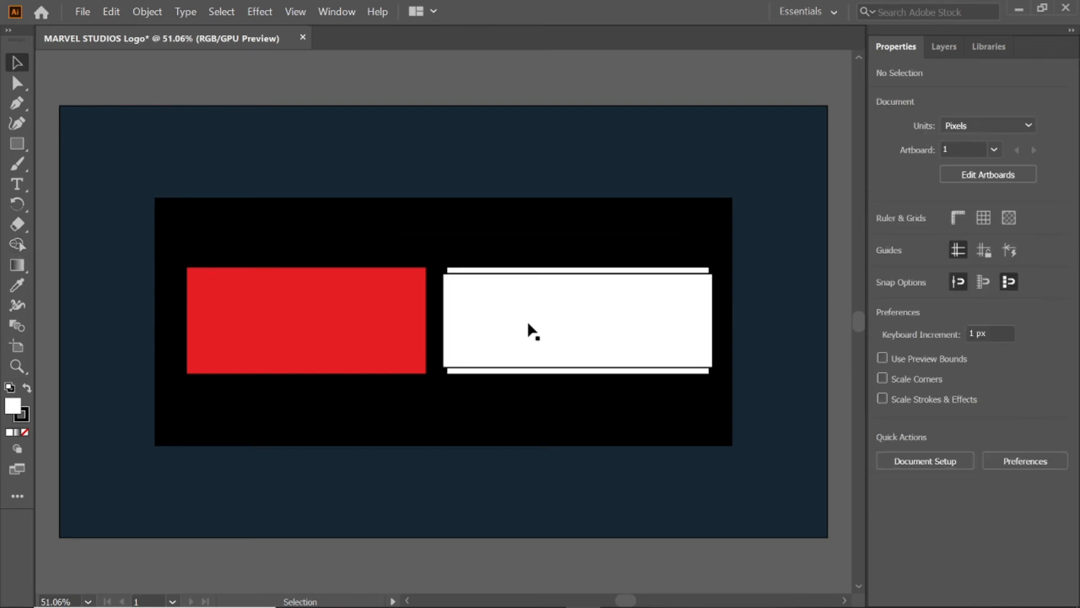
Step: Move the merged middle shape out from between the two thin white bars and delete it
click(531, 331)
drag(528, 320, 557, 137)
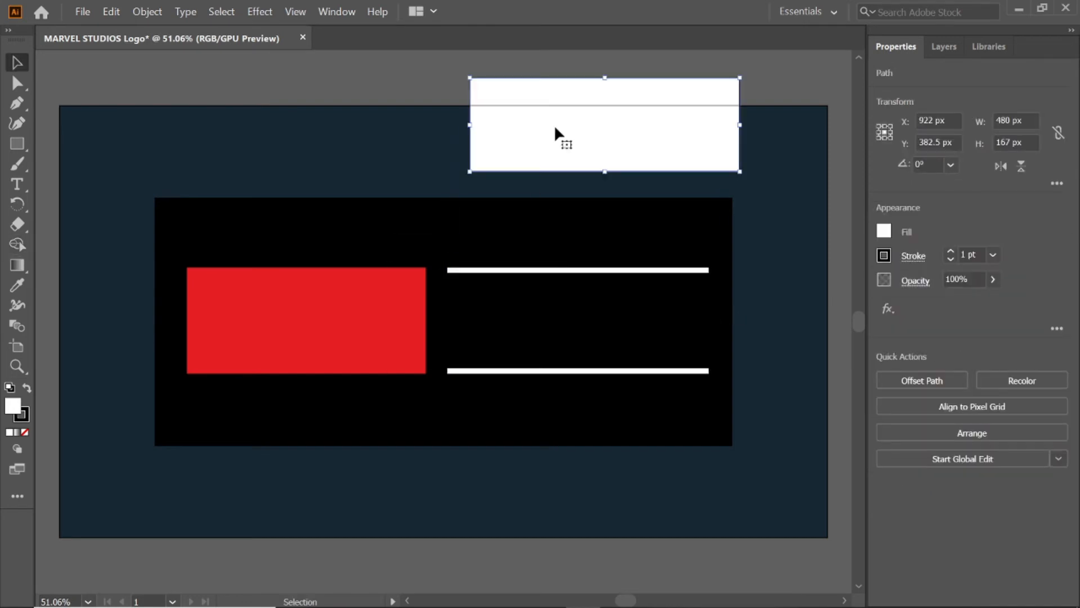
key(Delete)
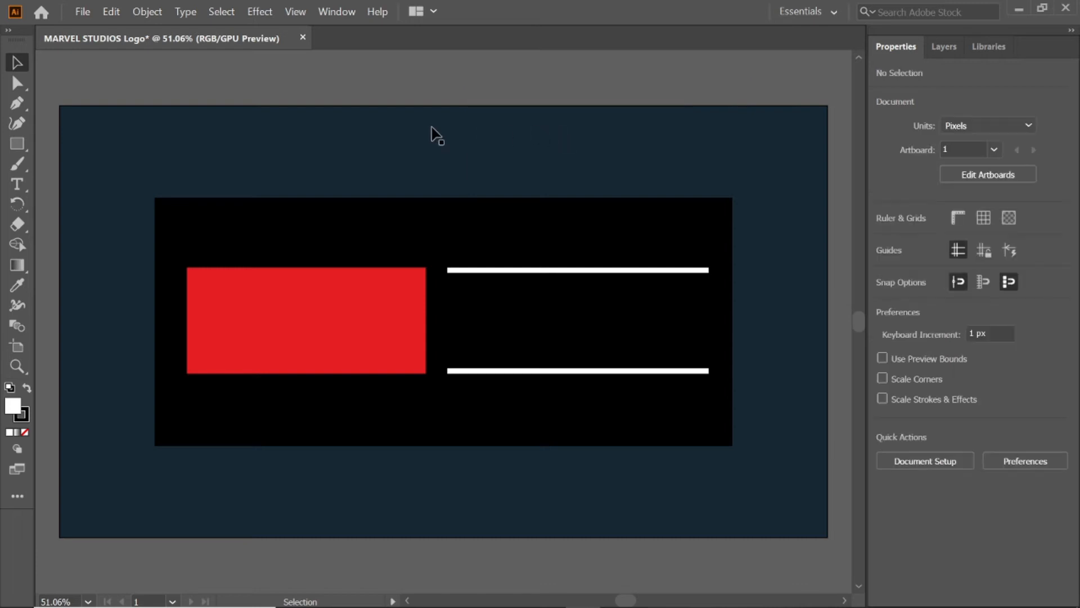
Step: Add the text MARVEL on the red rectangle and fill it with white FFFFFF
click(27, 187)
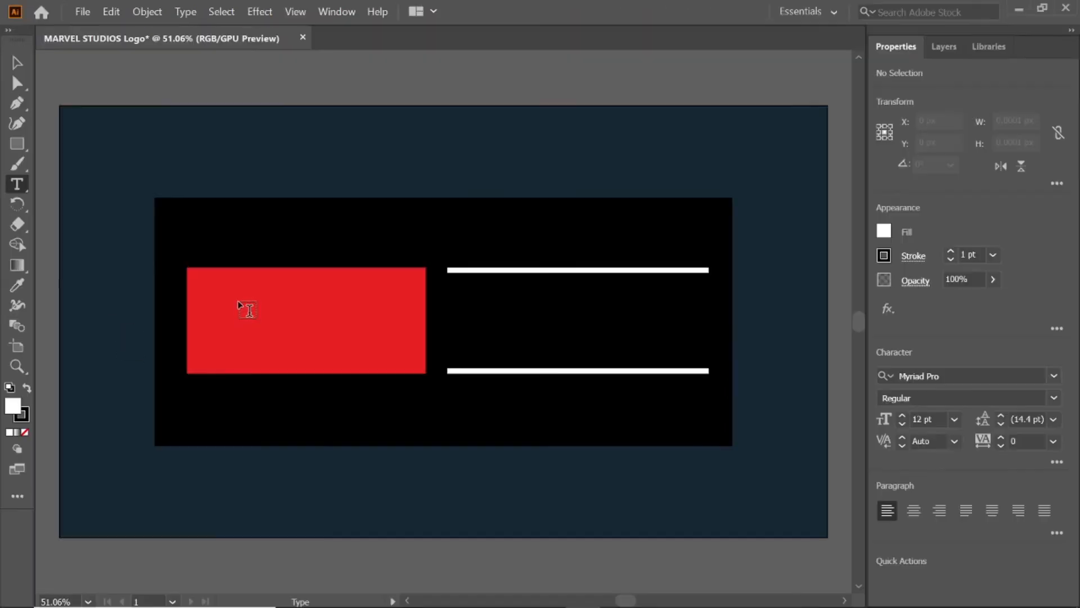
click(401, 513)
text(MARVEL)
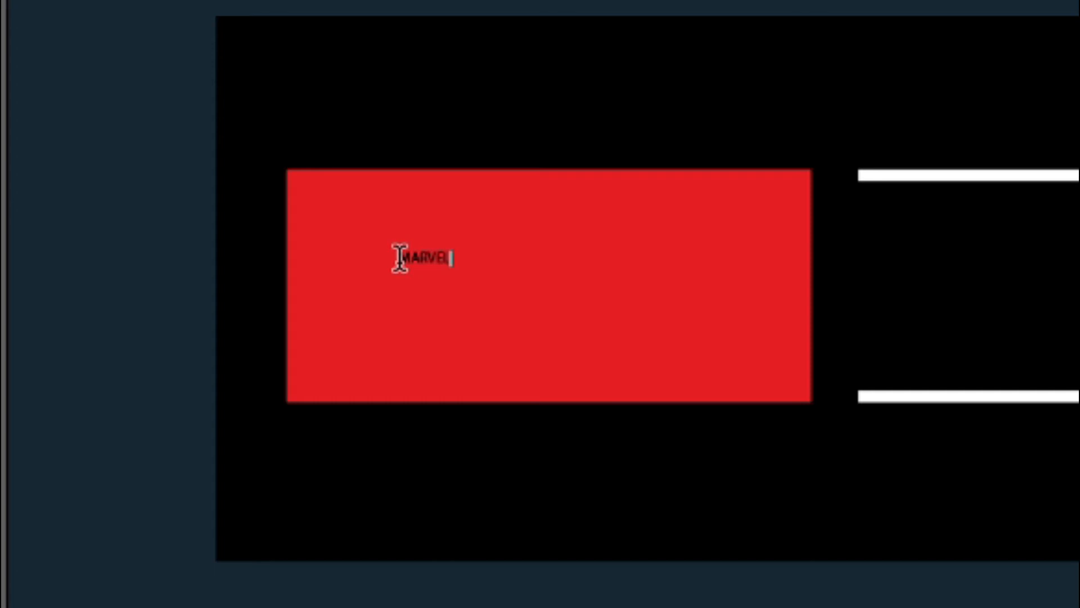
click(18, 63)
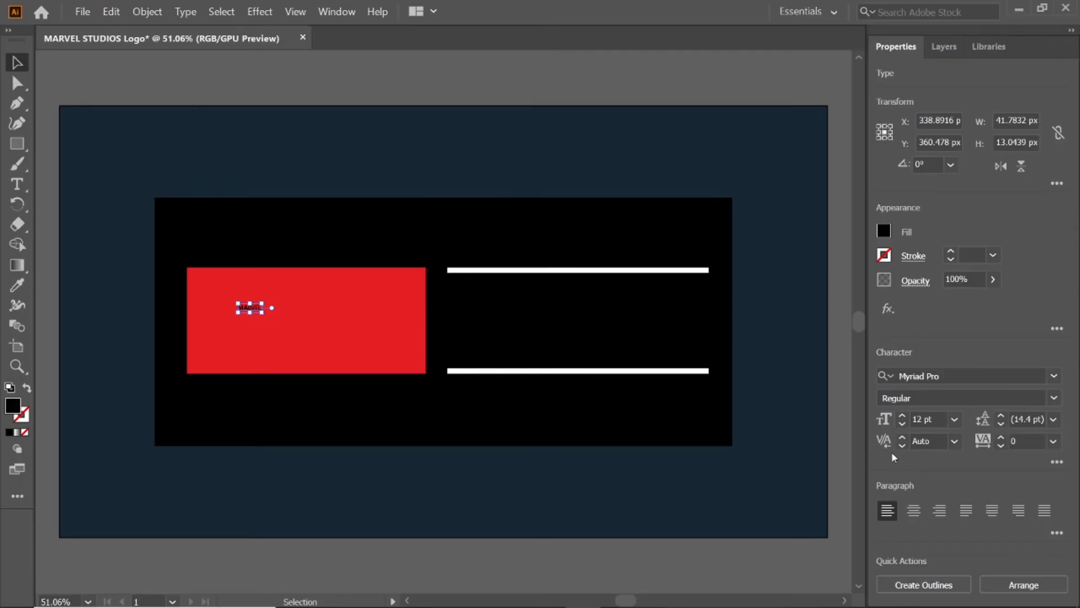
click(885, 232)
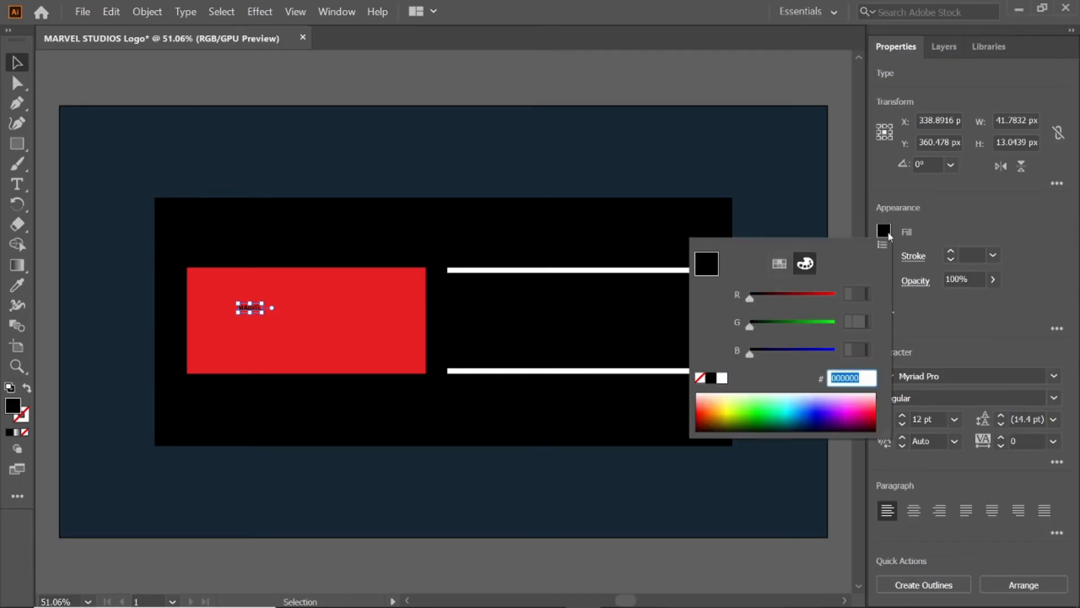
text(FFFFFF)
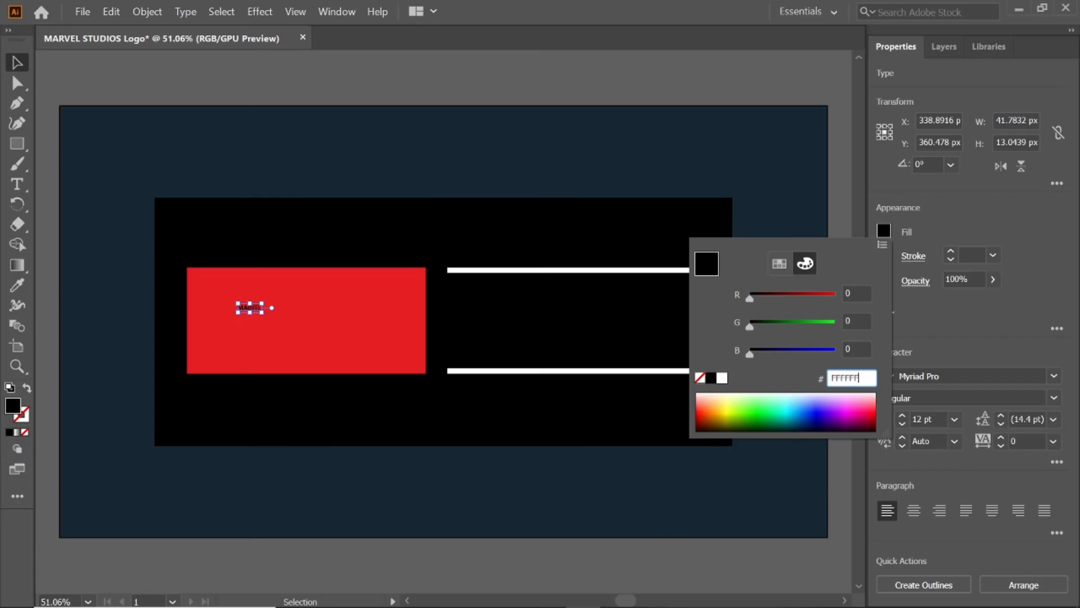
key(Return)
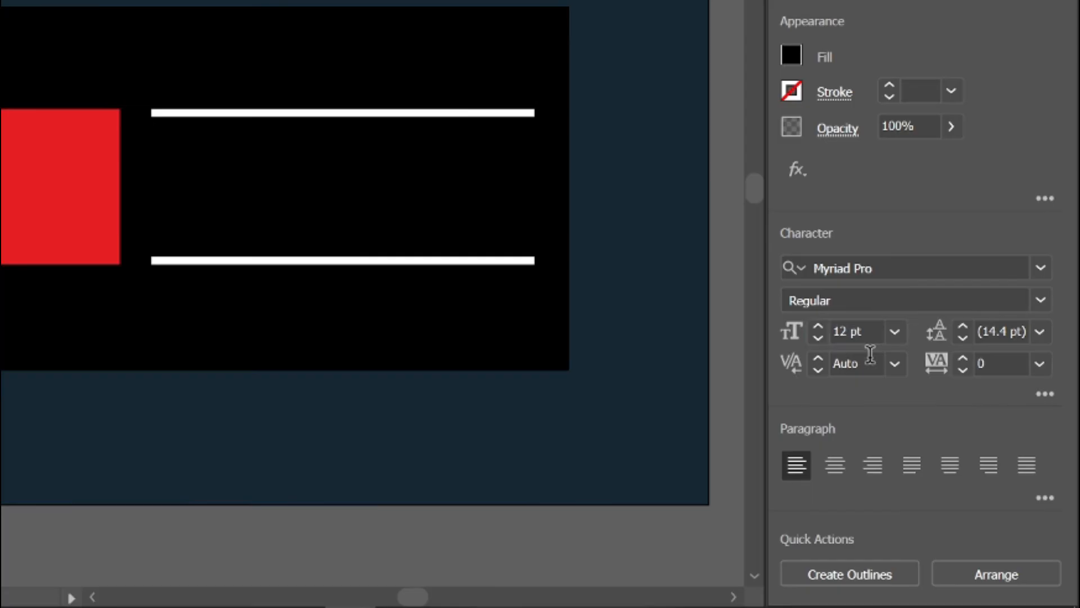
Step: Set the MARVEL text's font size to 190.17 pt and its tracking to -46
click(928, 419)
double_click(916, 418)
text(190.17)
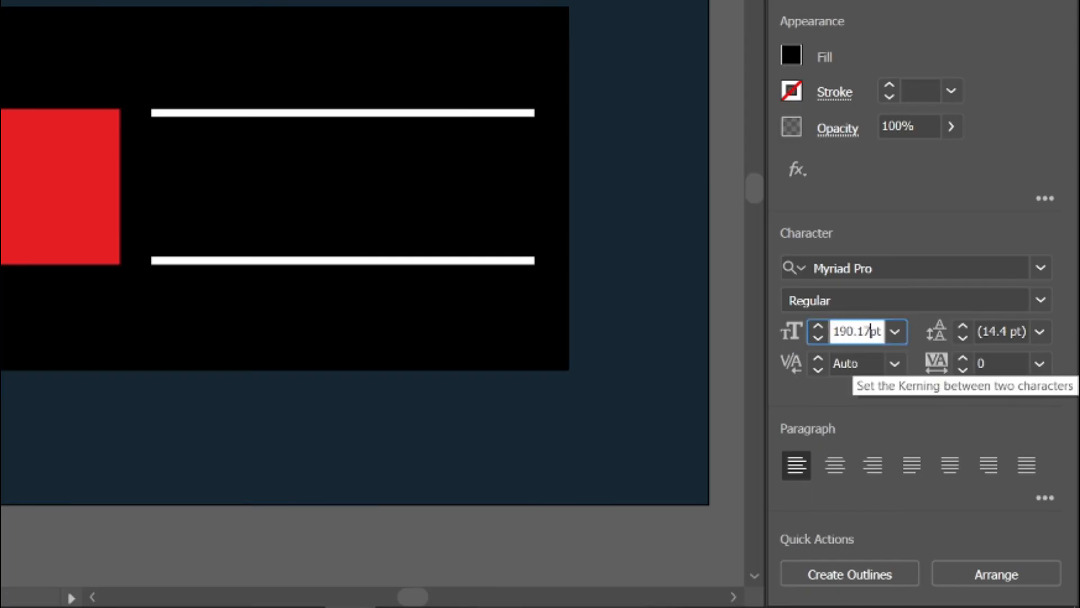
key(Return)
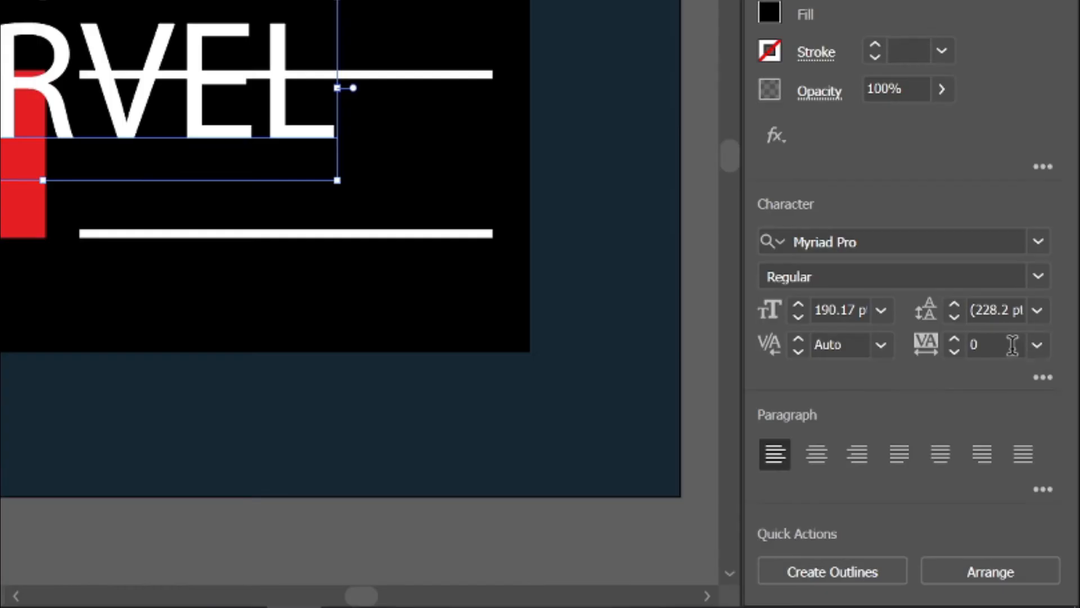
click(1023, 442)
text(-46)
key(Return)
Step: Change the MARVEL text's font to BentonSans Comp Black
click(964, 243)
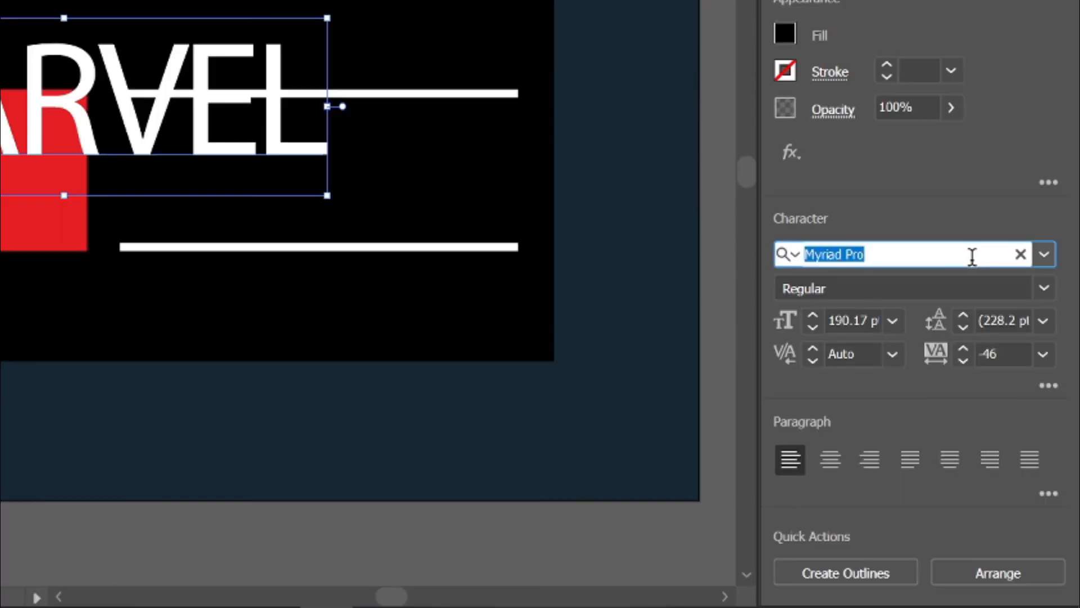
text(BEN)
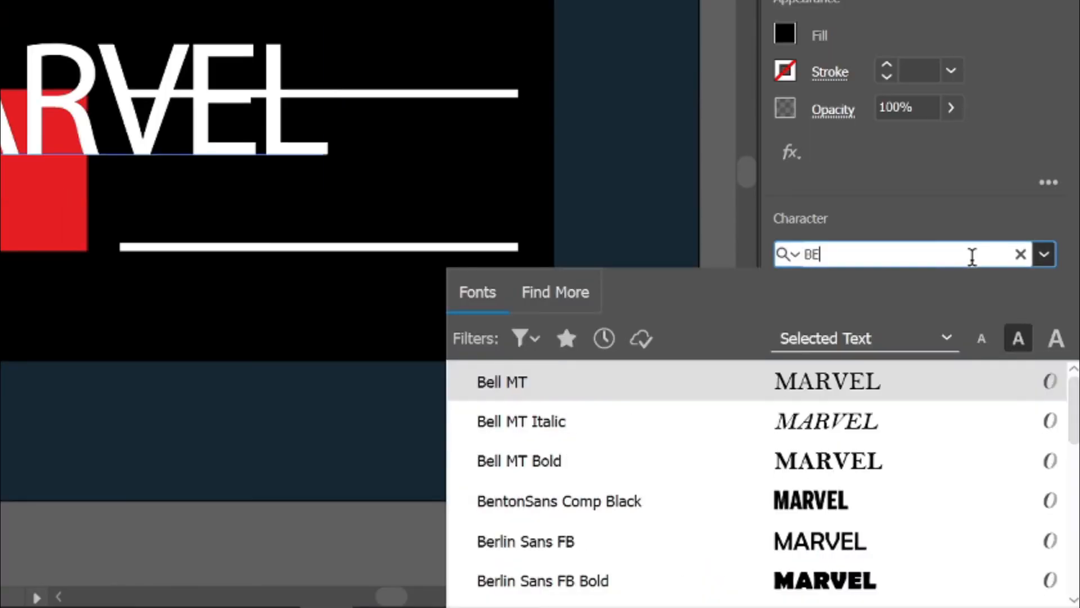
click(917, 394)
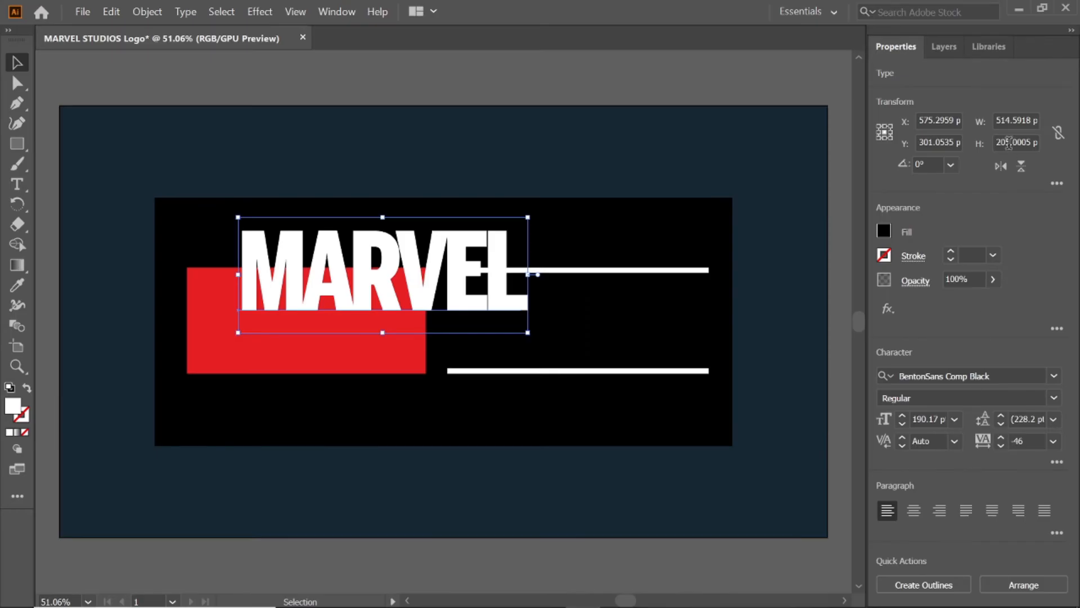
Step: Resize the MARVEL text to 412.4639 px wide and 205.0005 px high and place it over the red rectangle
click(1007, 120)
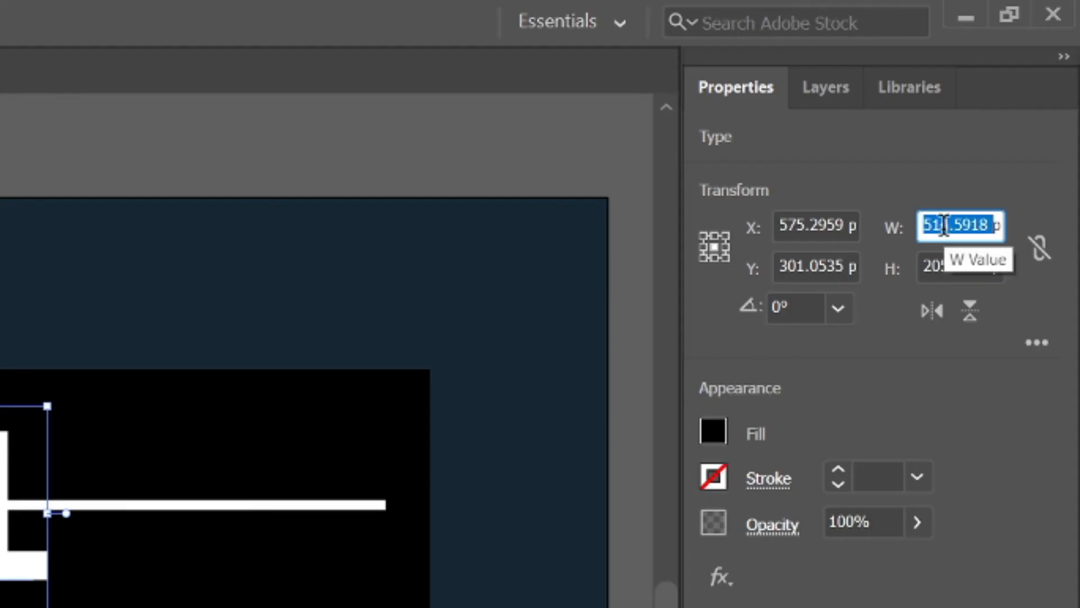
text(412.4634)
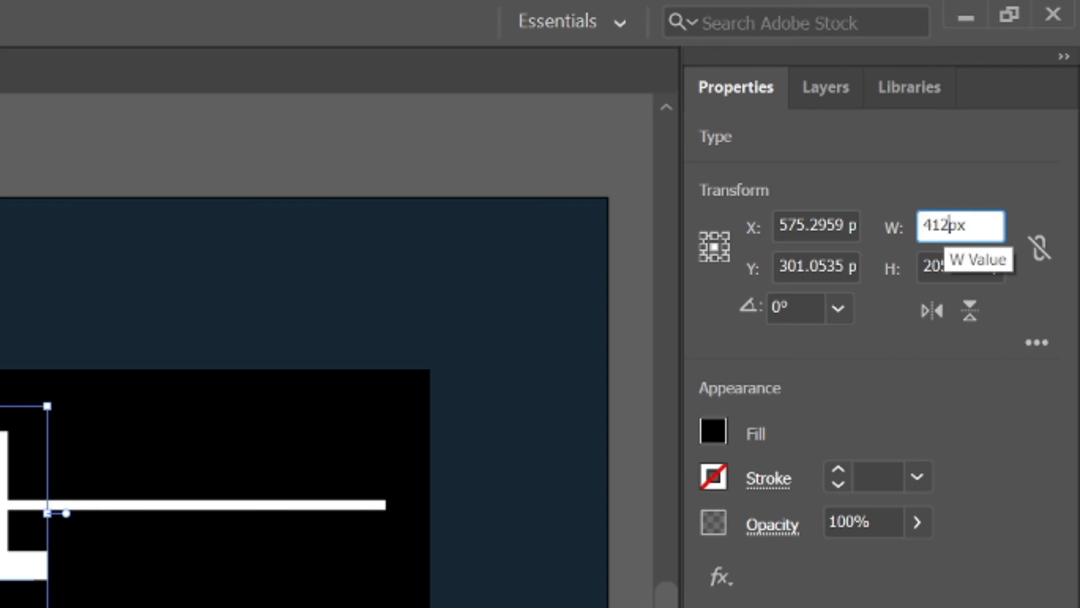
key(Tab)
text(205)
key(Return)
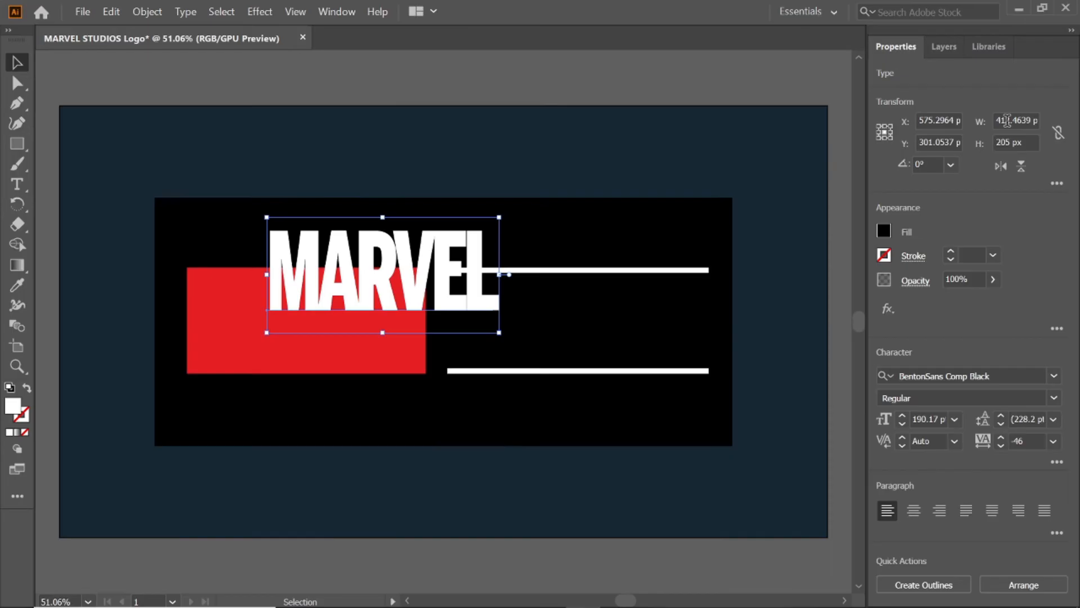
drag(423, 247, 347, 297)
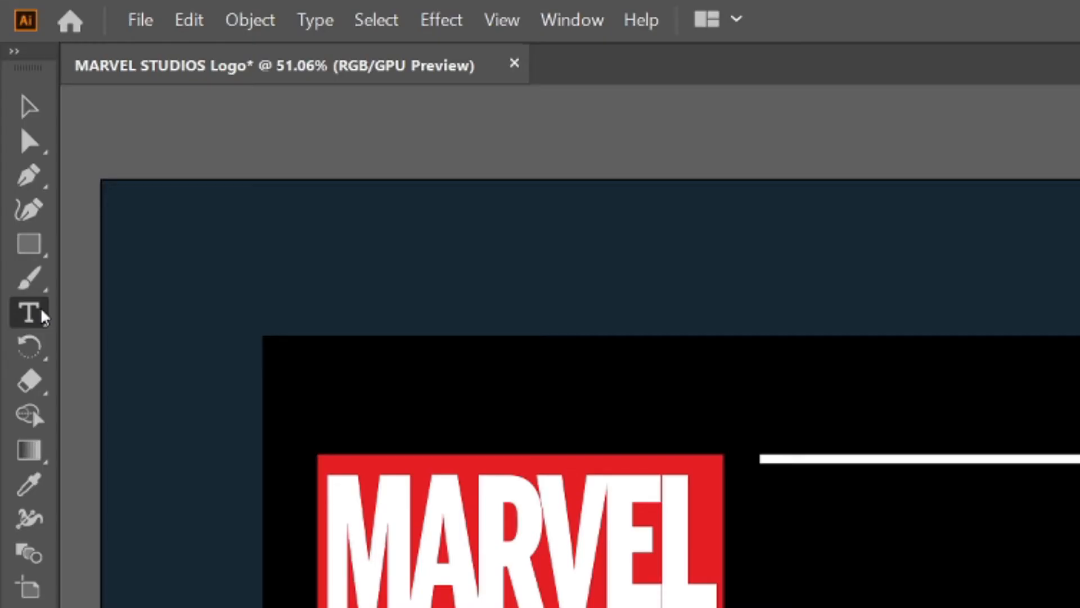
Step: Add the text STUDIOS above the two white bars and fill it with white
click(24, 183)
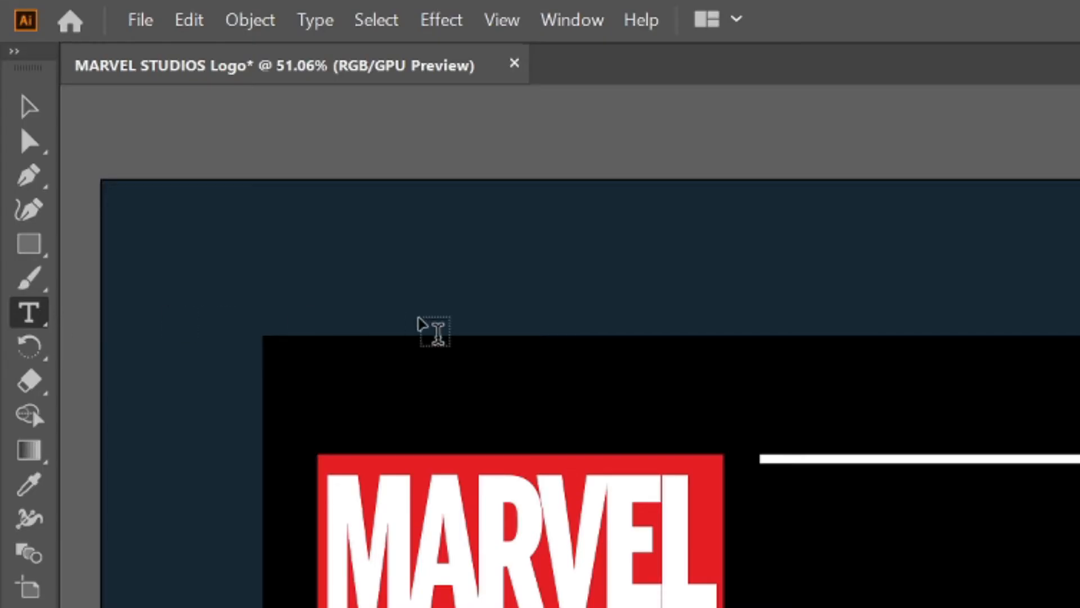
click(819, 364)
text(STUDIOS)
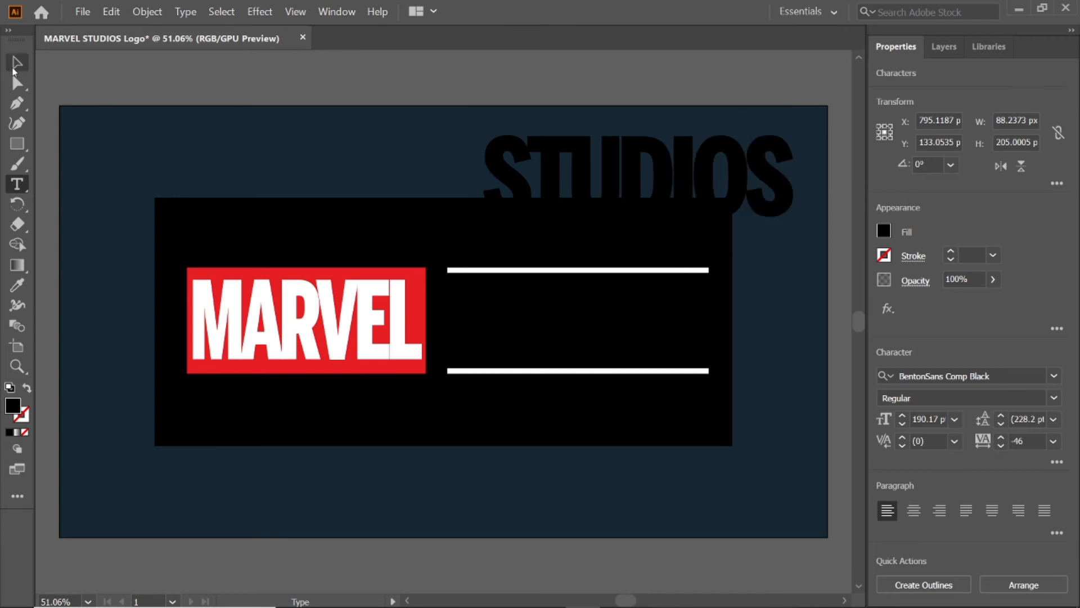
key(Escape)
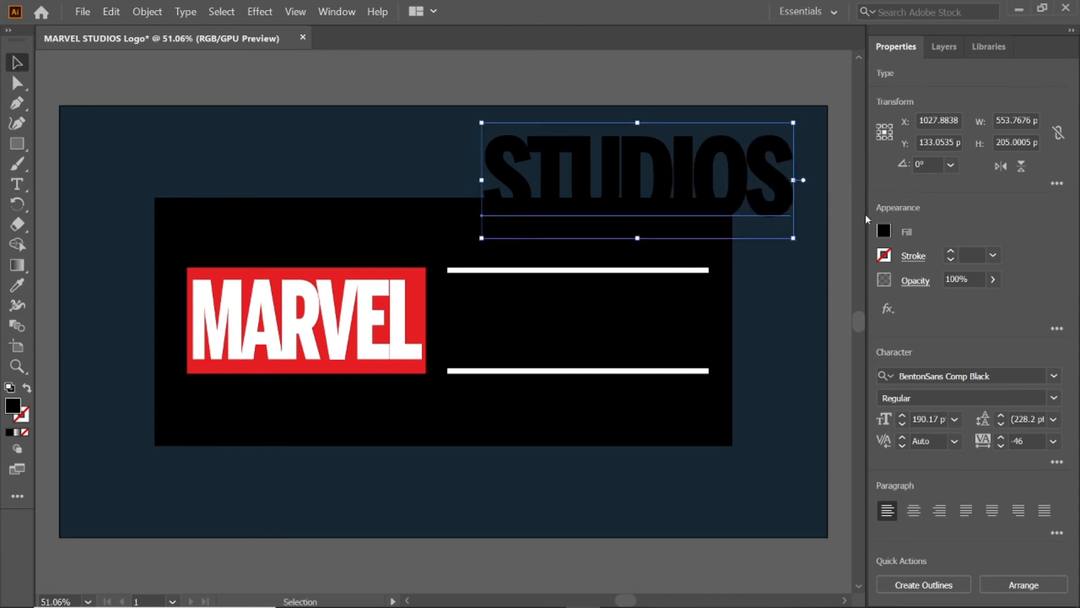
click(883, 232)
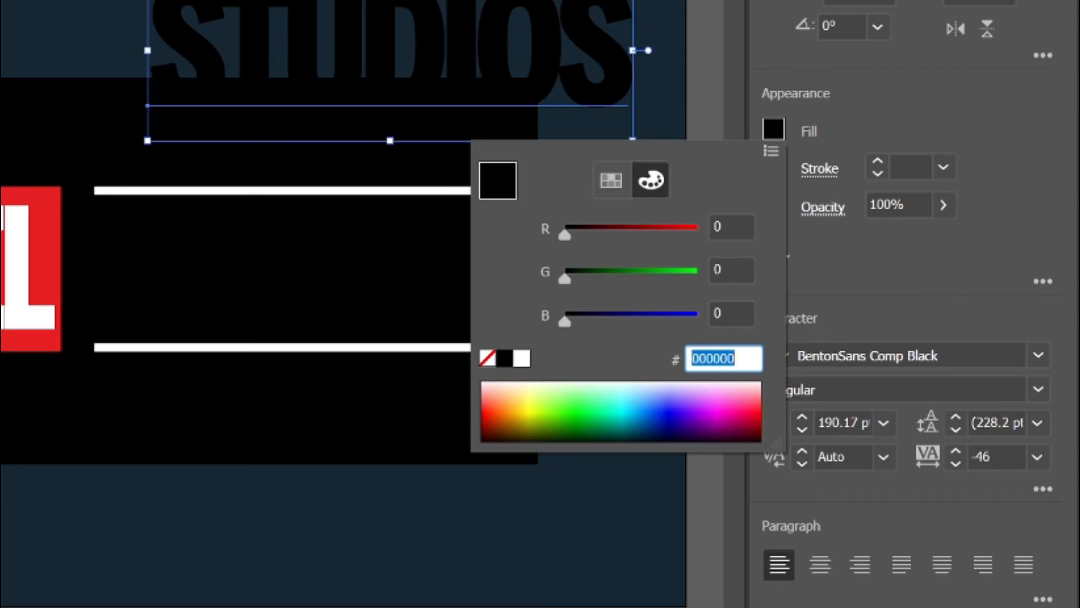
text(FFFF)
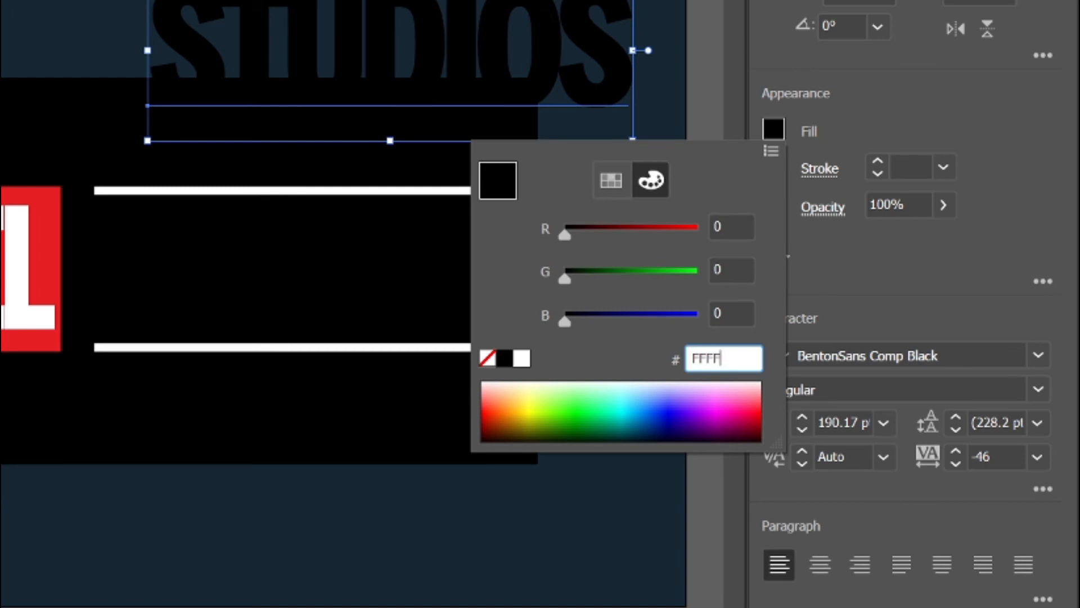
key(Return)
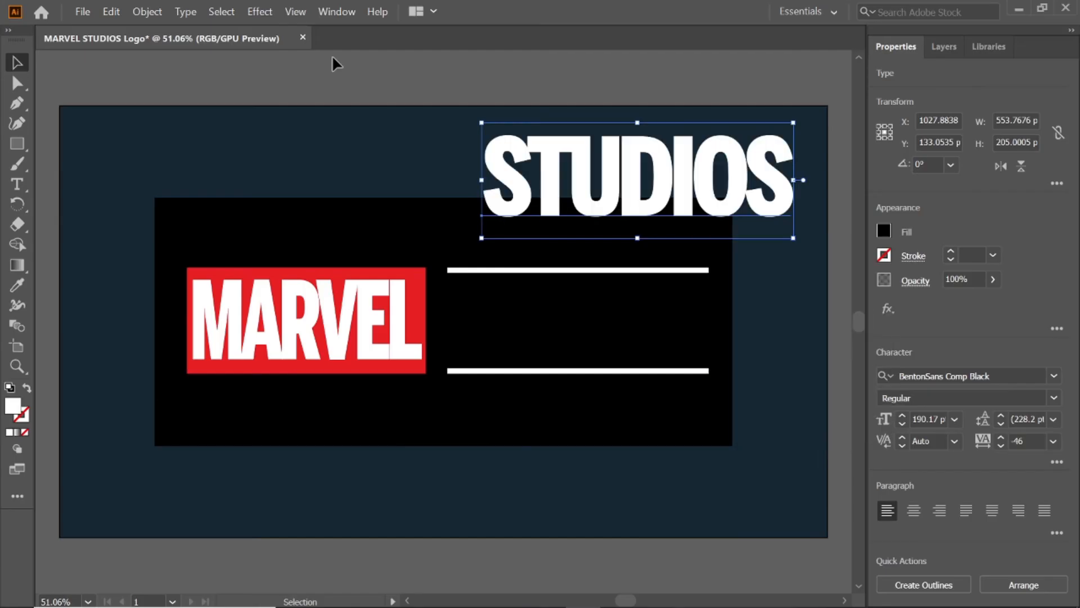
Step: Set the STUDIOS text's font size to 186 pt and its tracking to 0
click(916, 417)
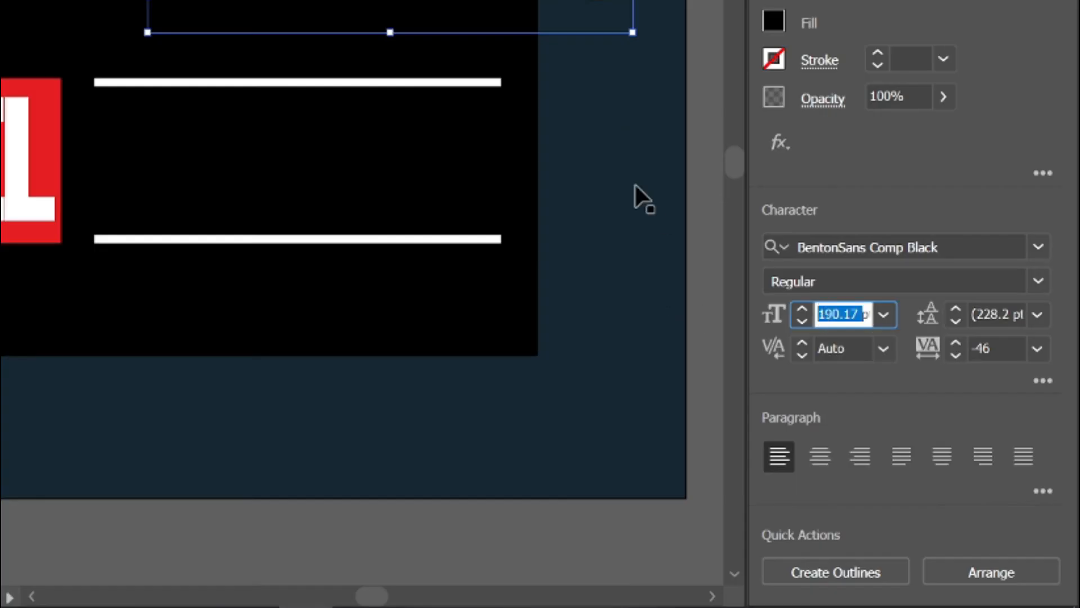
text(186pt)
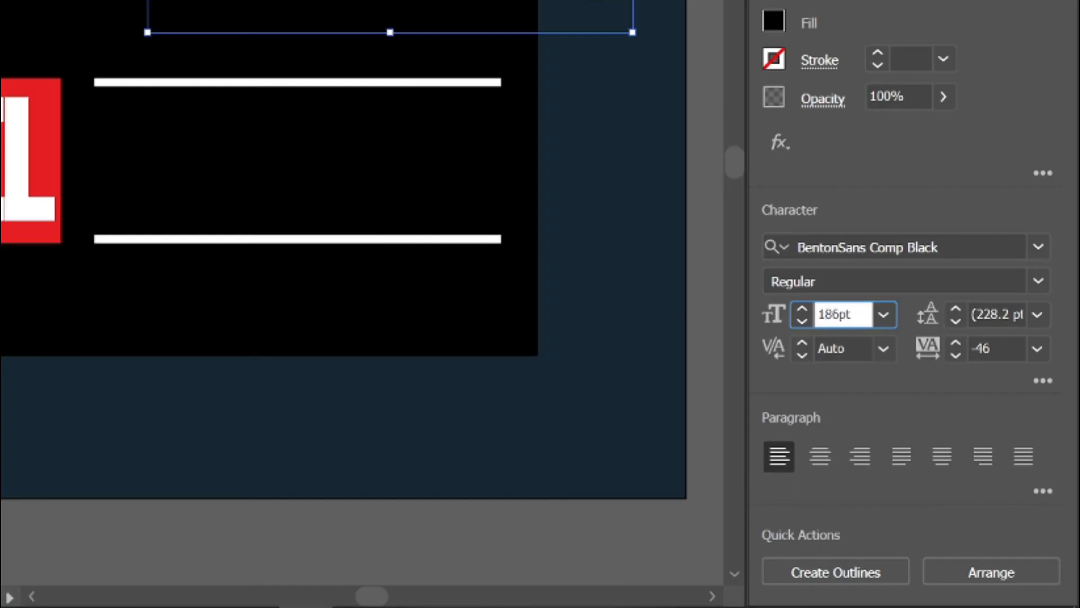
click(997, 342)
text(0)
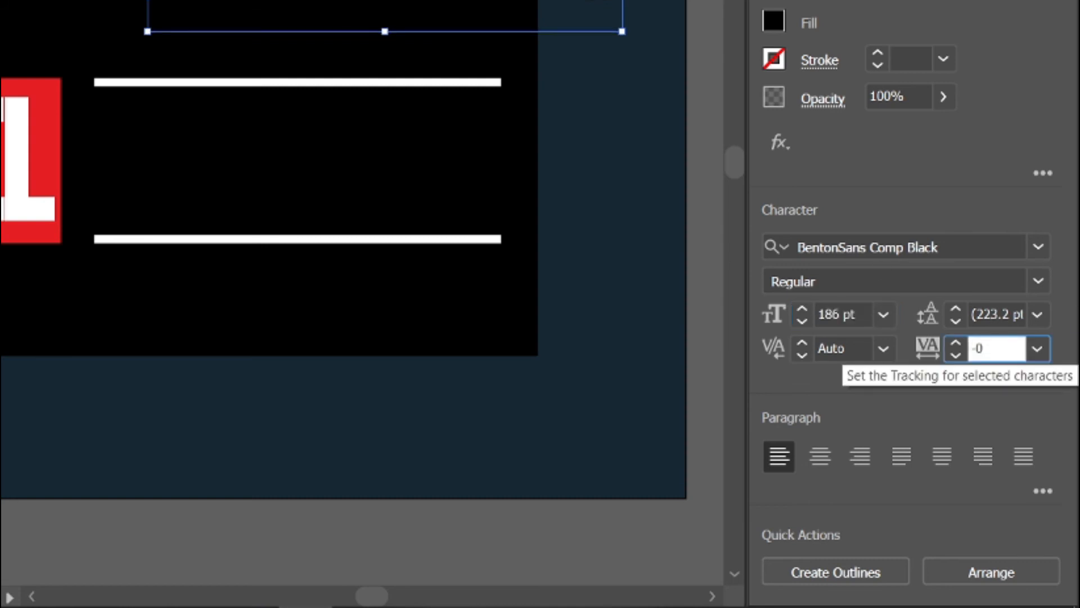
key(Return)
Step: Change the STUDIOS text's font to Kenyan Coffee
click(961, 248)
key(BackSpace)
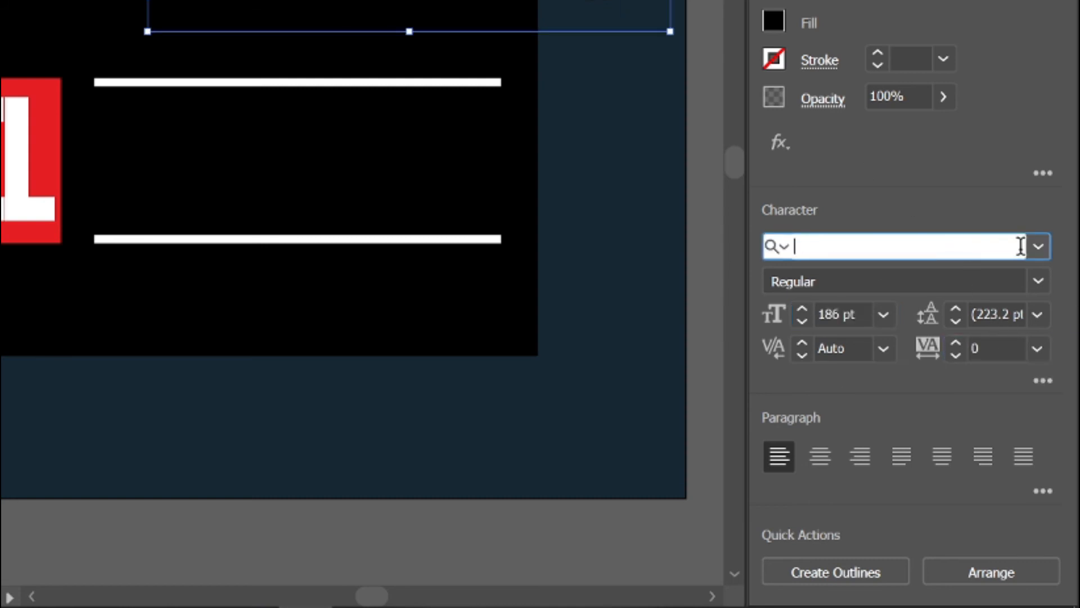
text(KE)
click(757, 375)
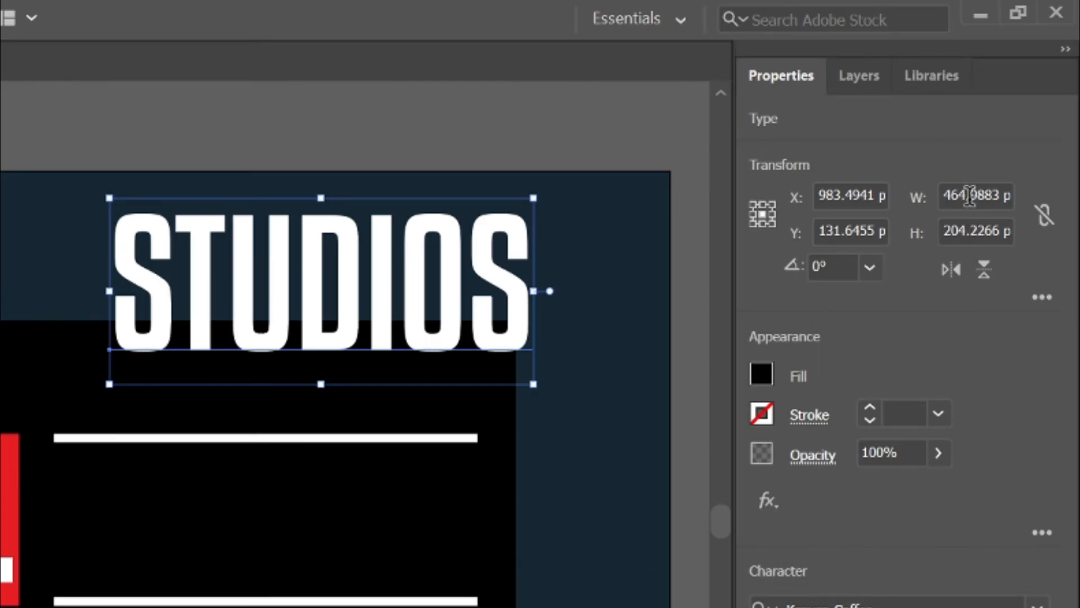
Step: Resize the STUDIOS text to 414.75 px wide and 205 px high
click(1011, 121)
text(414.75)
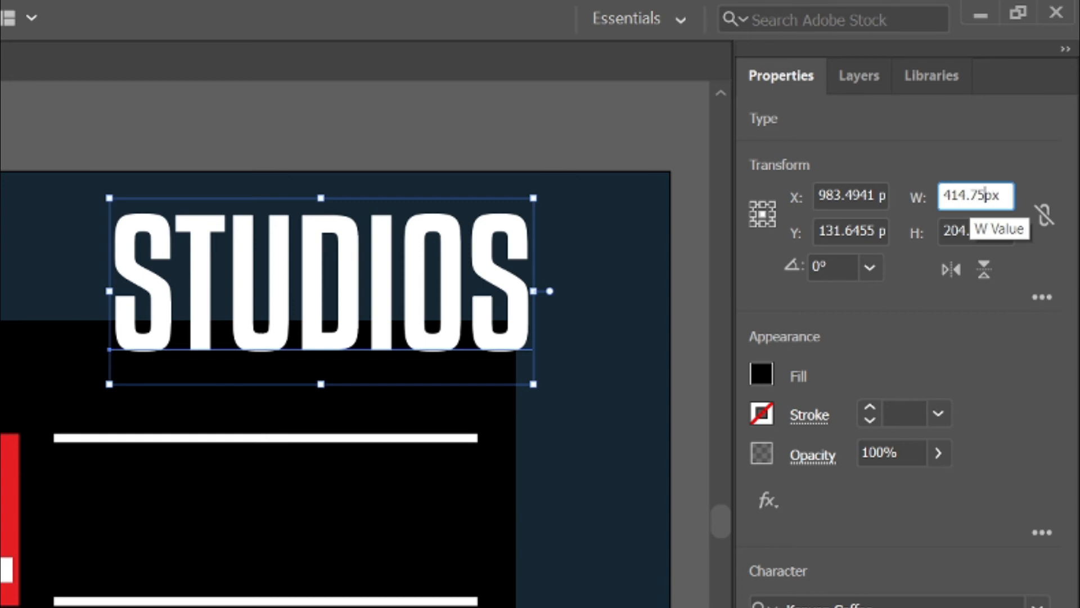
key(Tab)
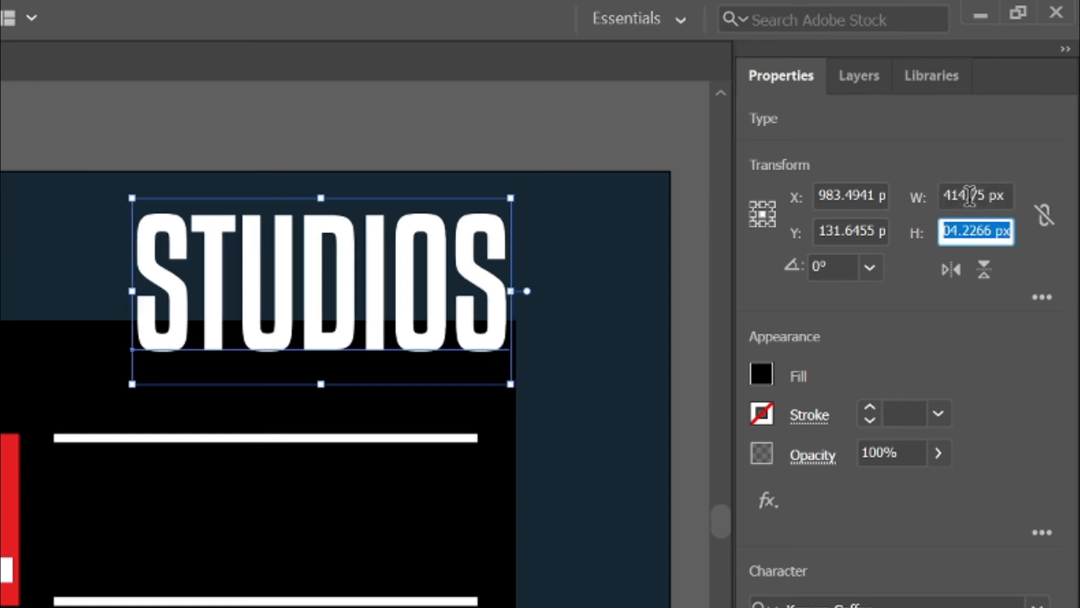
text(205)
key(Return)
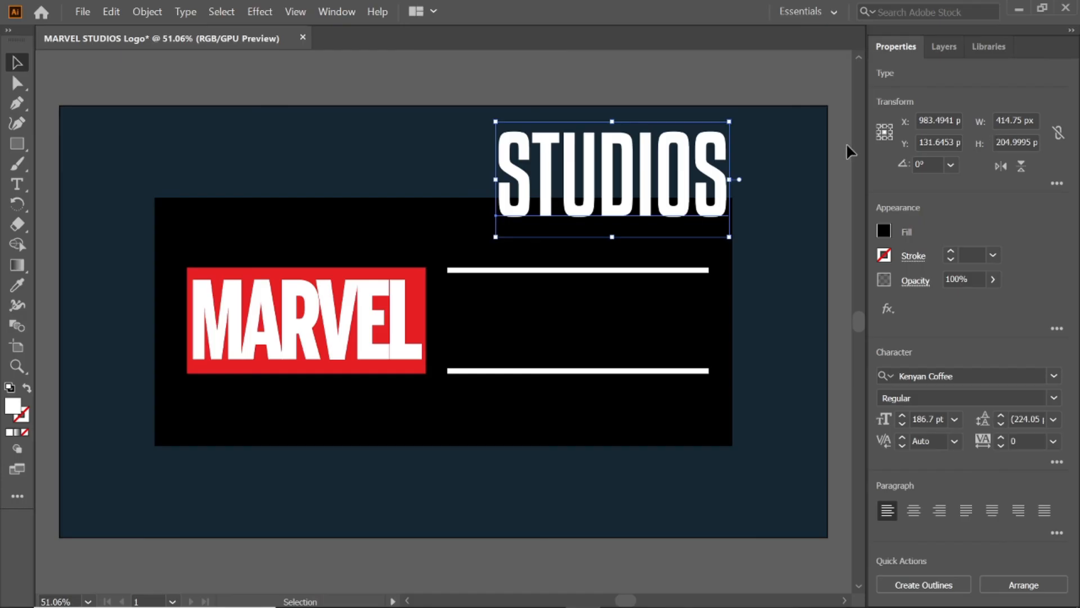
Step: Place the STUDIOS text between the two white bars and shorten the grouped bars to match the text's width
drag(634, 177, 583, 323)
click(698, 270)
shift+click(702, 370)
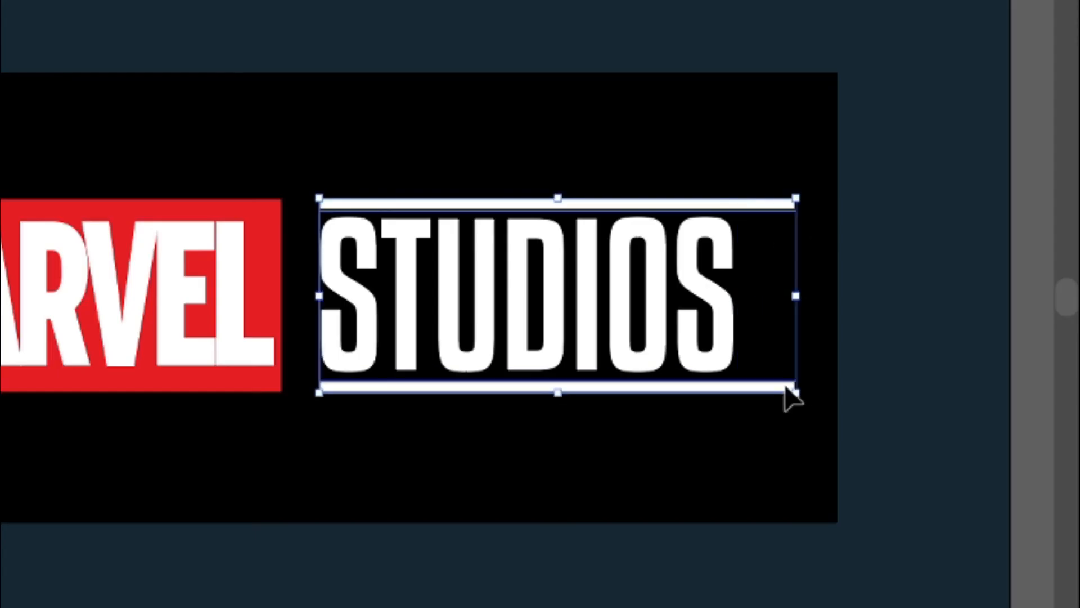
right_click(701, 271)
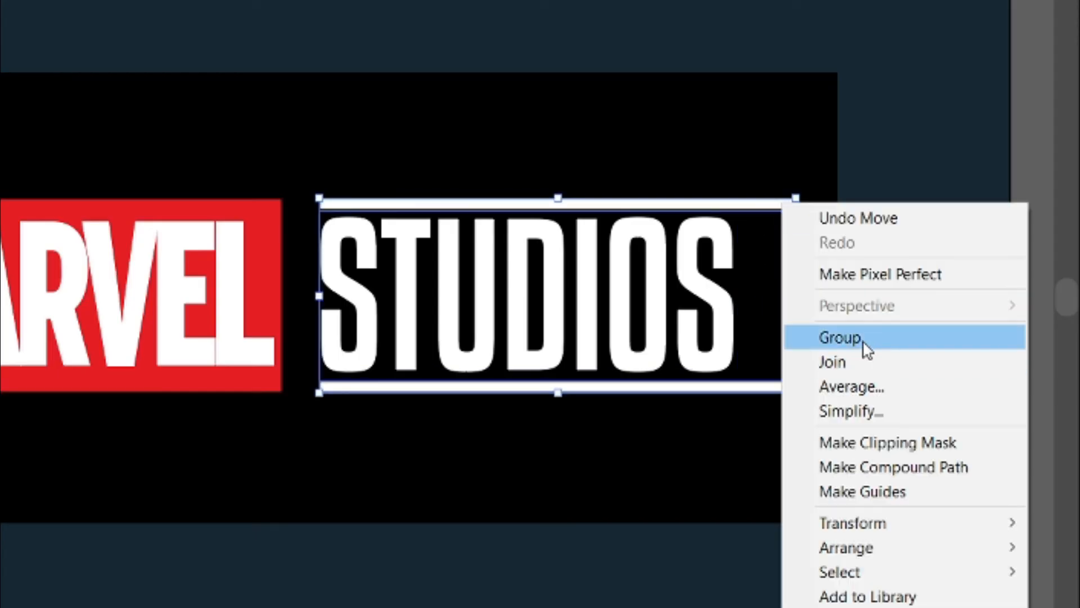
click(866, 349)
drag(795, 295, 744, 297)
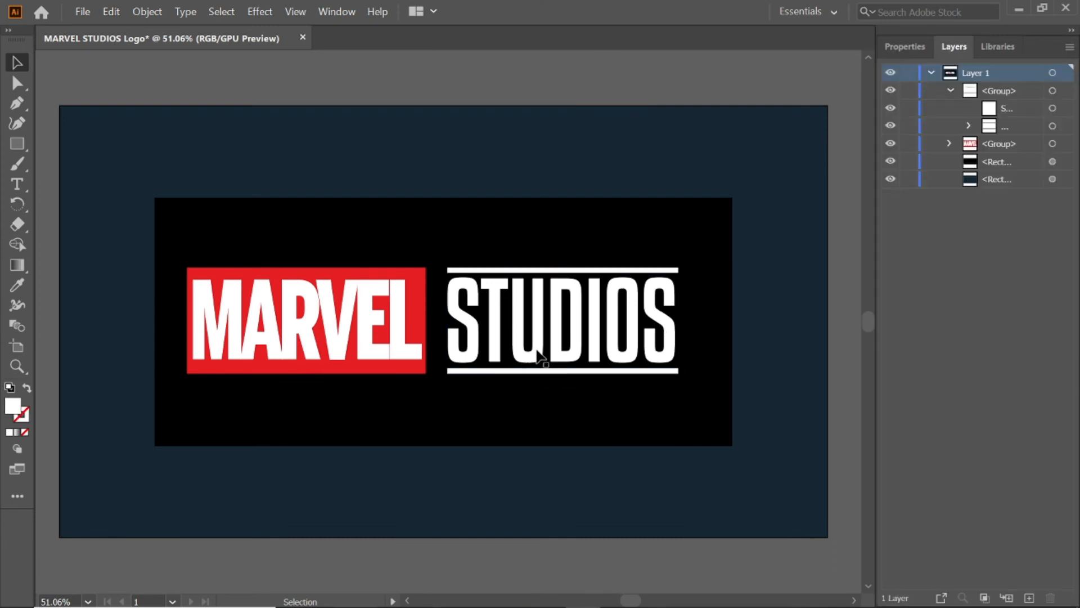
Step: Group the STUDIOS text with its white bars and nudge the group left toward the red MARVEL rectangle
click(535, 349)
key(Left)
key(Left)
key(Left)
key(Left)
key(Left)
key(Left)
key(Left)
key(Left)
key(Left)
key(Left)
key(Left)
key(Left)
key(Left)
key(Left)
key(Left)
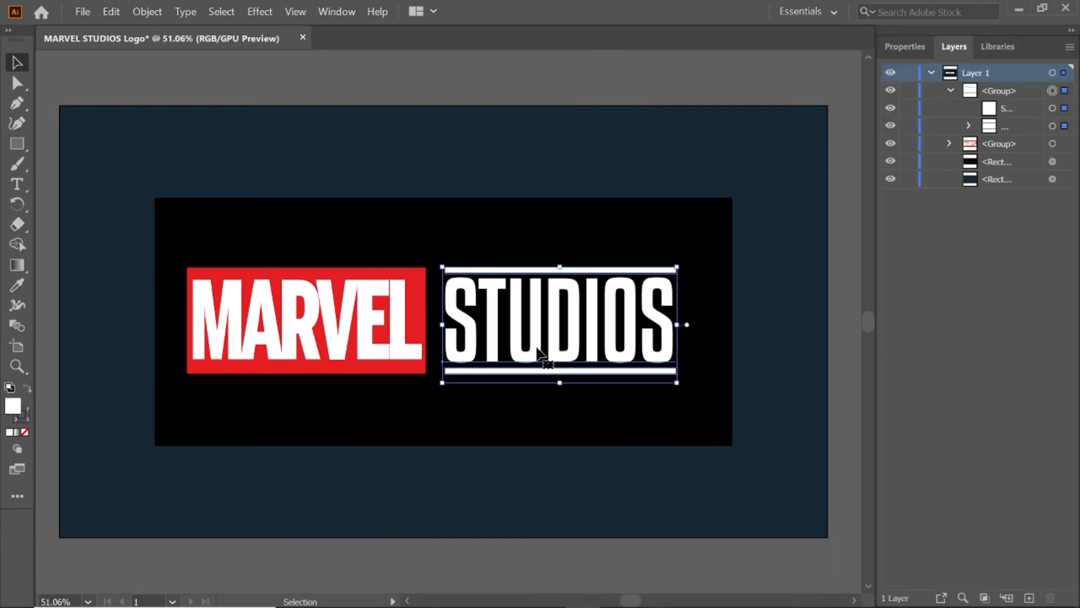
Step: Align the MARVEL group, the STUDIOS group and the black rectangle on their vertical centers
click(518, 87)
click(533, 331)
shift+click(387, 337)
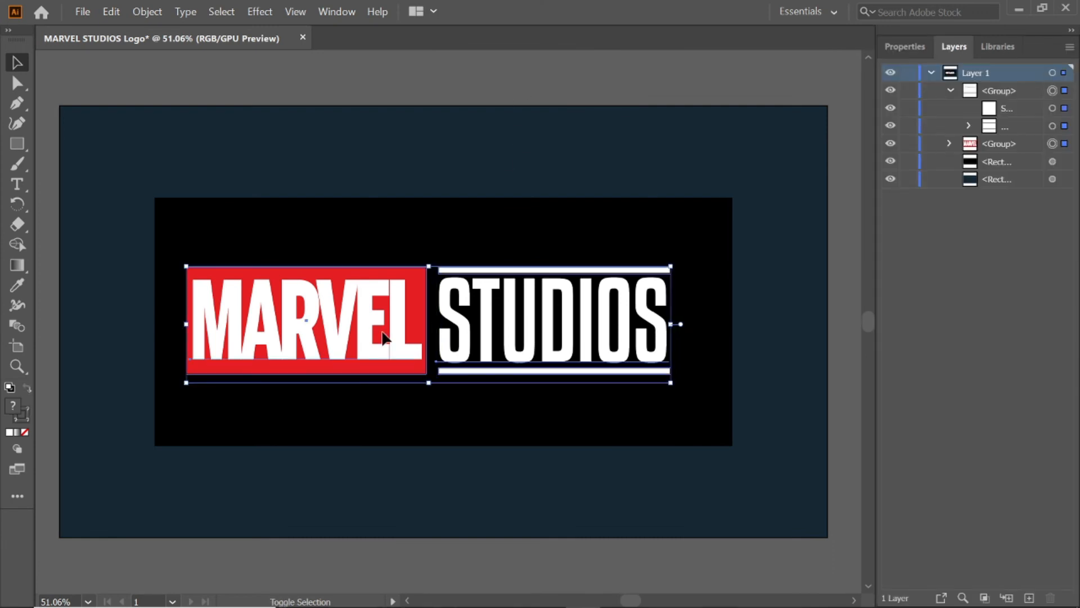
click(903, 47)
shift+click(682, 237)
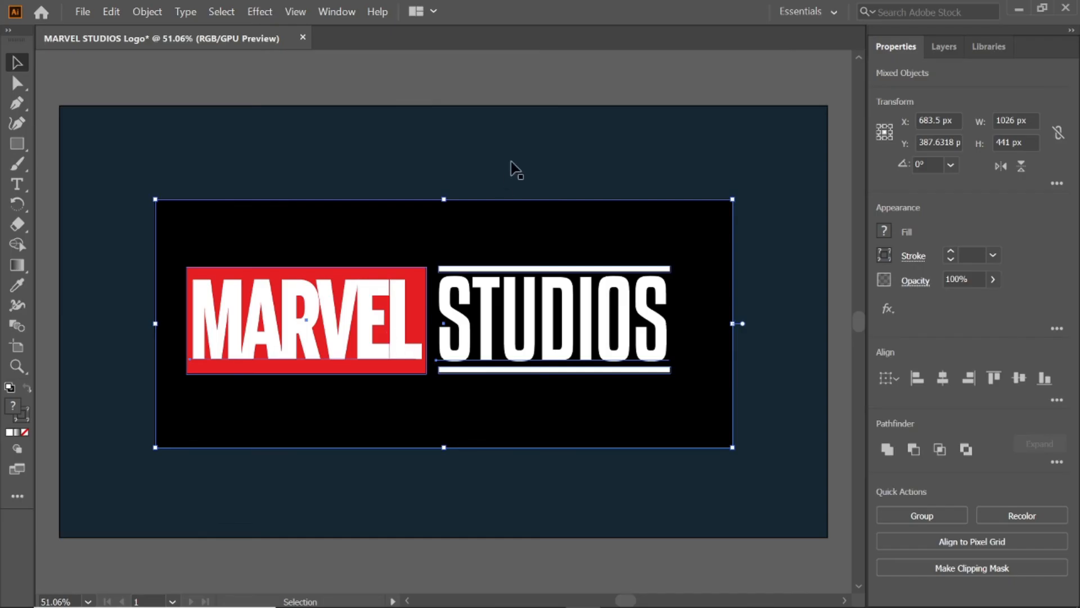
click(503, 171)
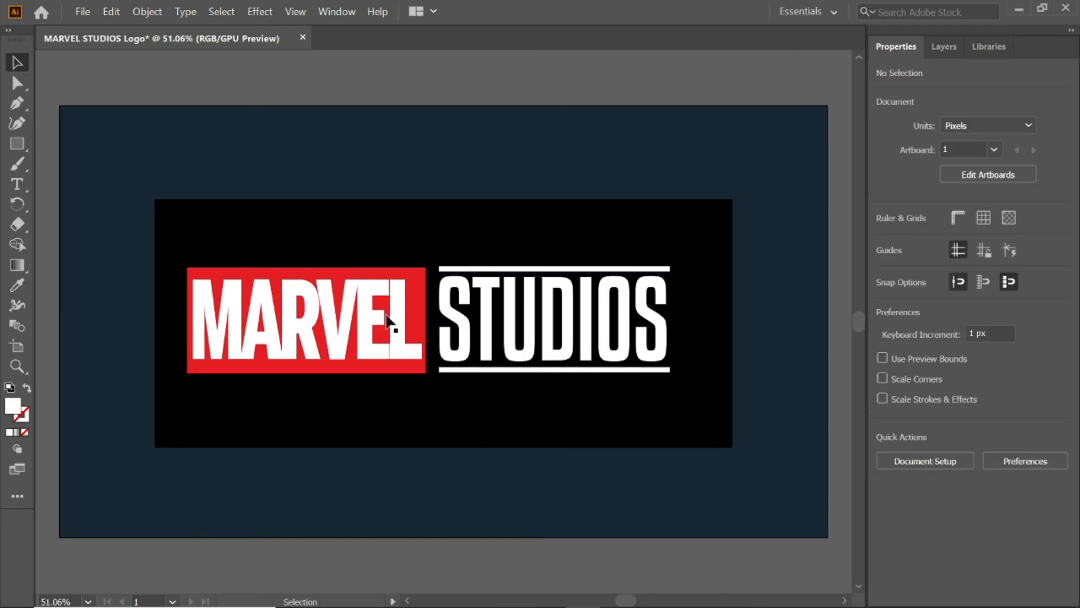
Step: Group the MARVEL and STUDIOS artwork and move it to the middle of the black rectangle
click(387, 318)
shift+click(503, 319)
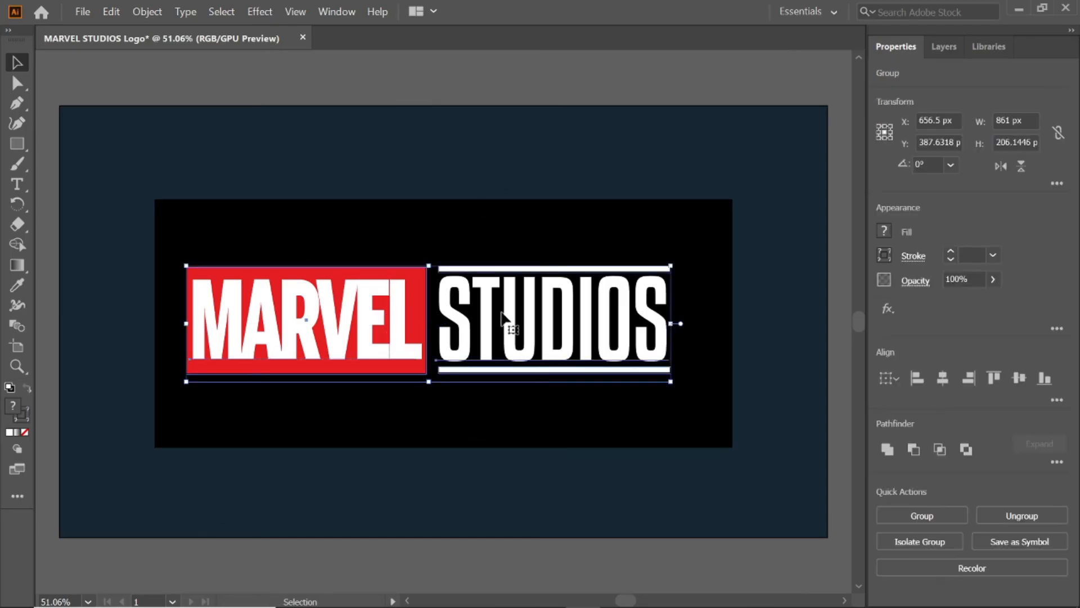
right_click(502, 316)
click(532, 405)
drag(438, 313, 453, 315)
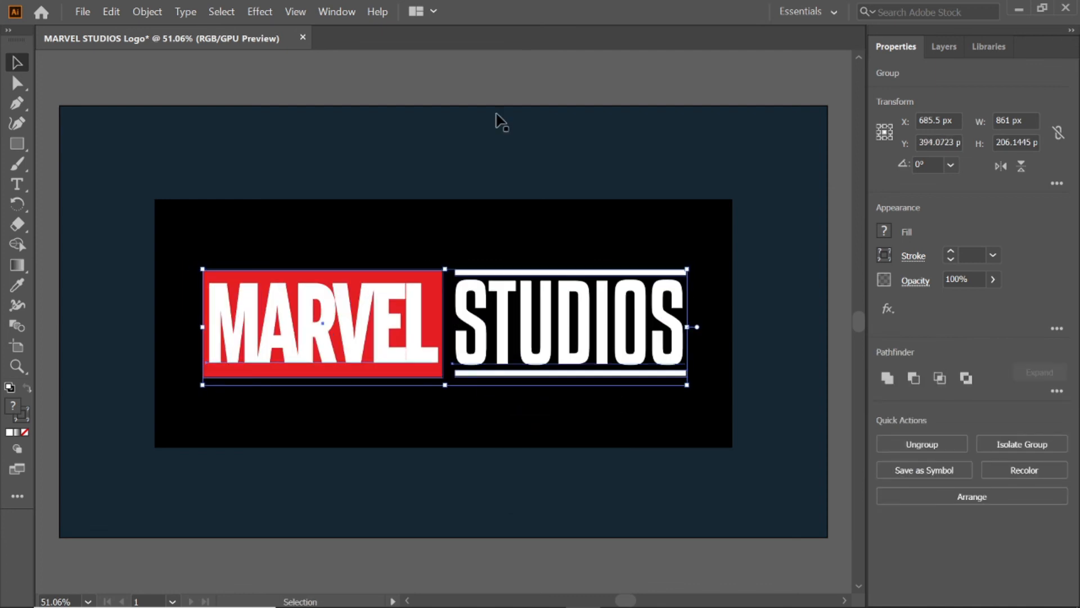
click(501, 129)
Step: Apply a Multiply drop shadow to the black rectangle with 75% opacity, 7 px X and Y offsets, 5 px blur and color #282727
click(560, 217)
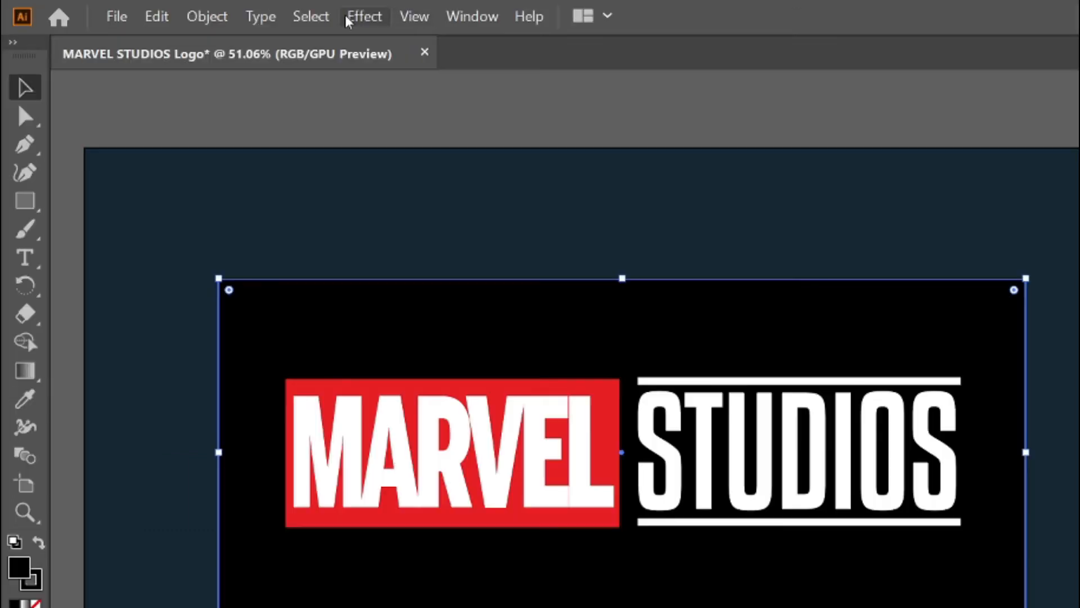
click(260, 11)
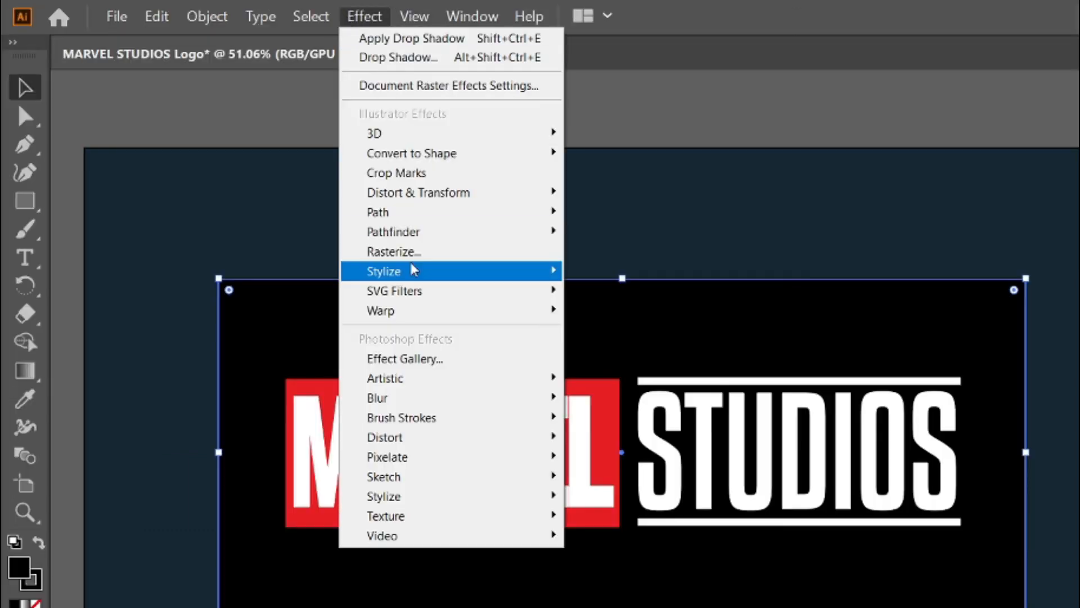
mouse_move(413, 270)
click(644, 273)
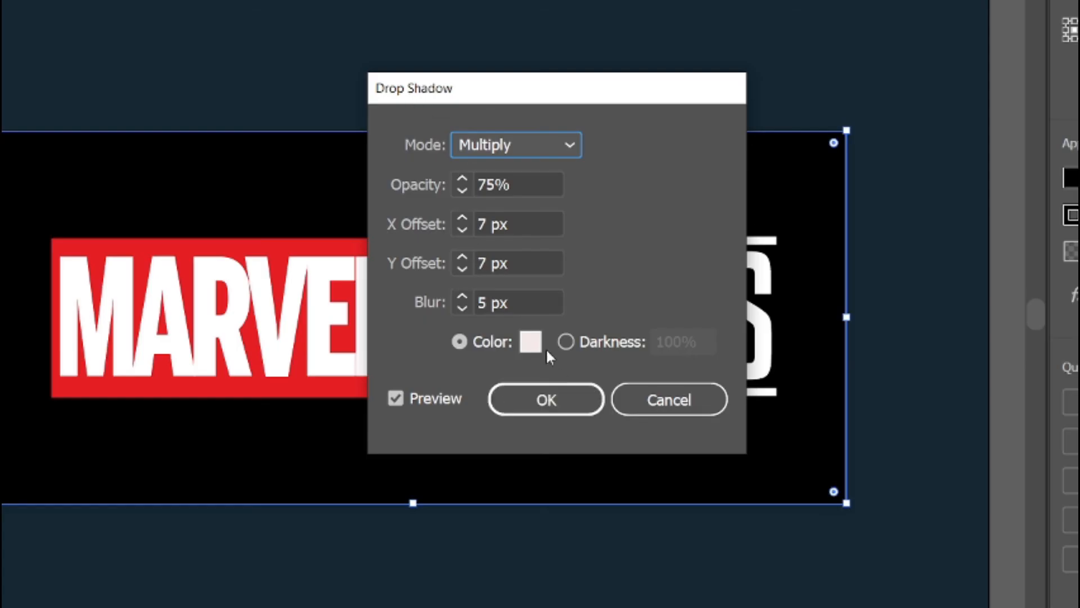
click(531, 341)
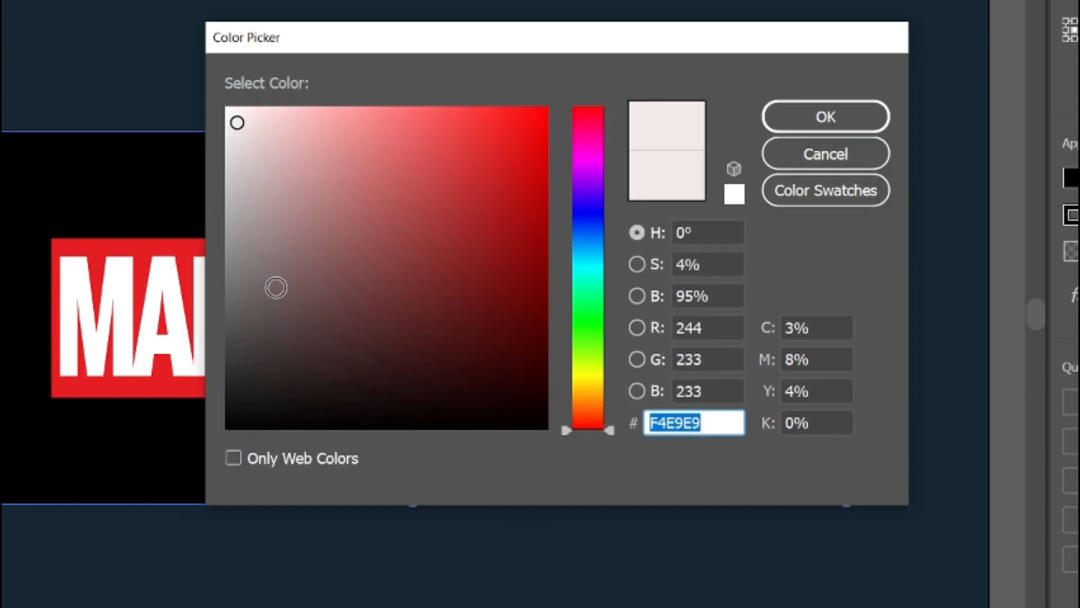
click(243, 398)
drag(243, 399, 234, 378)
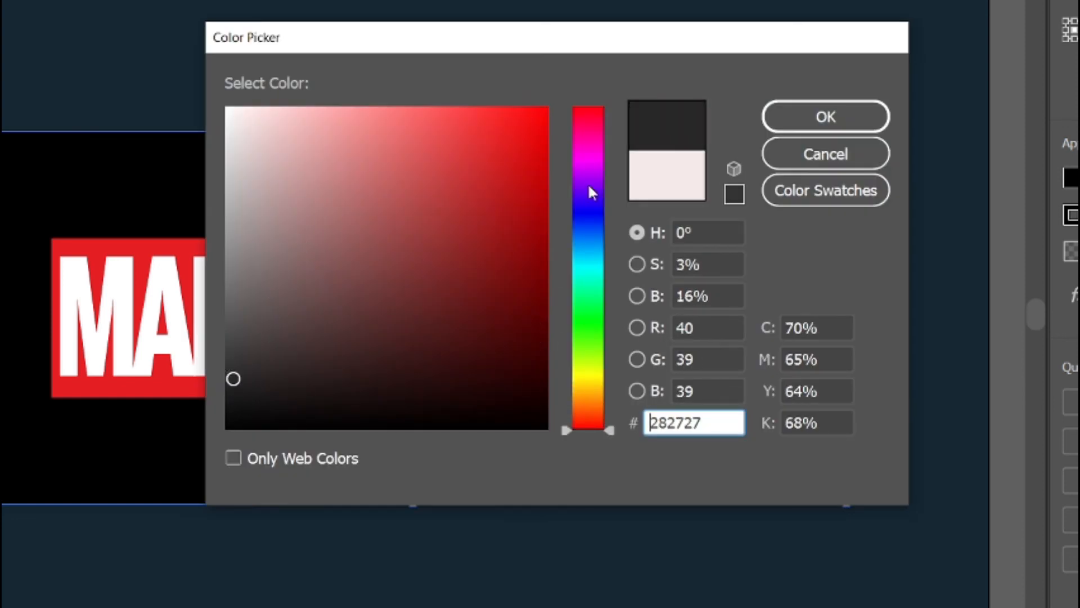
click(805, 126)
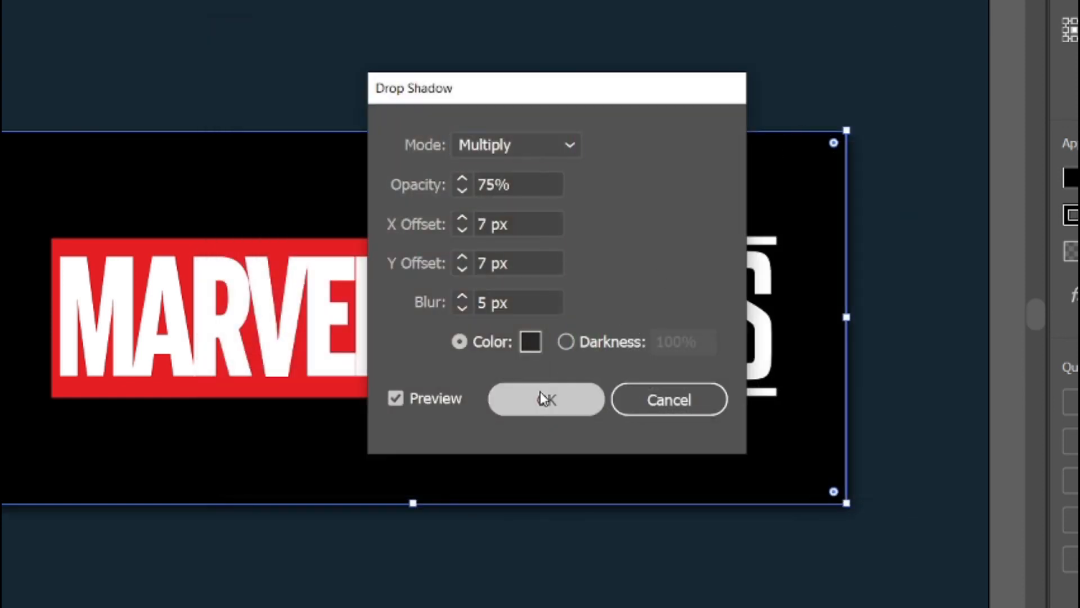
click(542, 390)
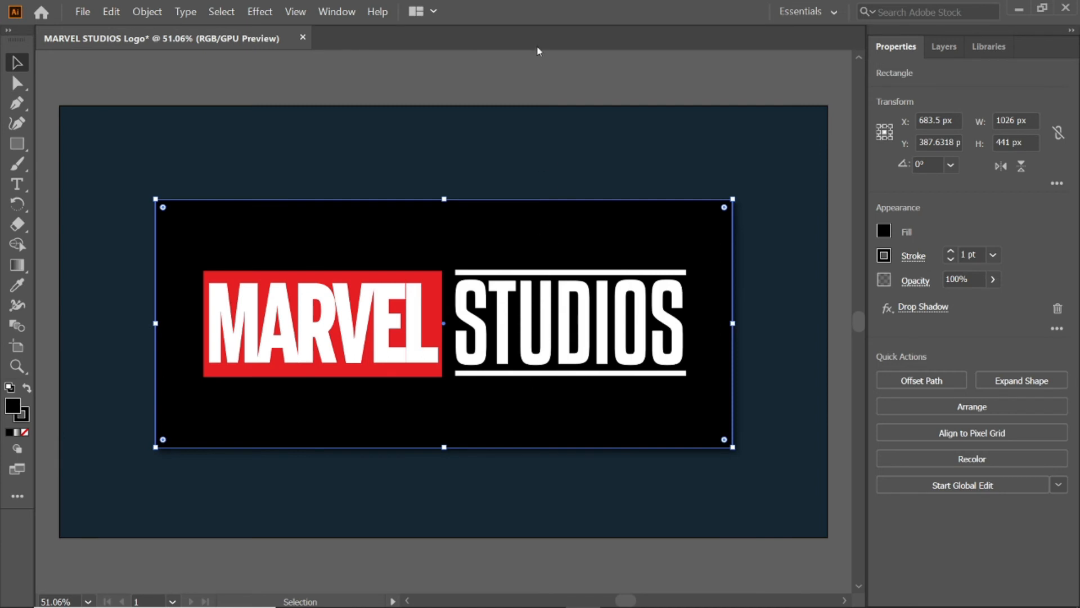
click(503, 79)
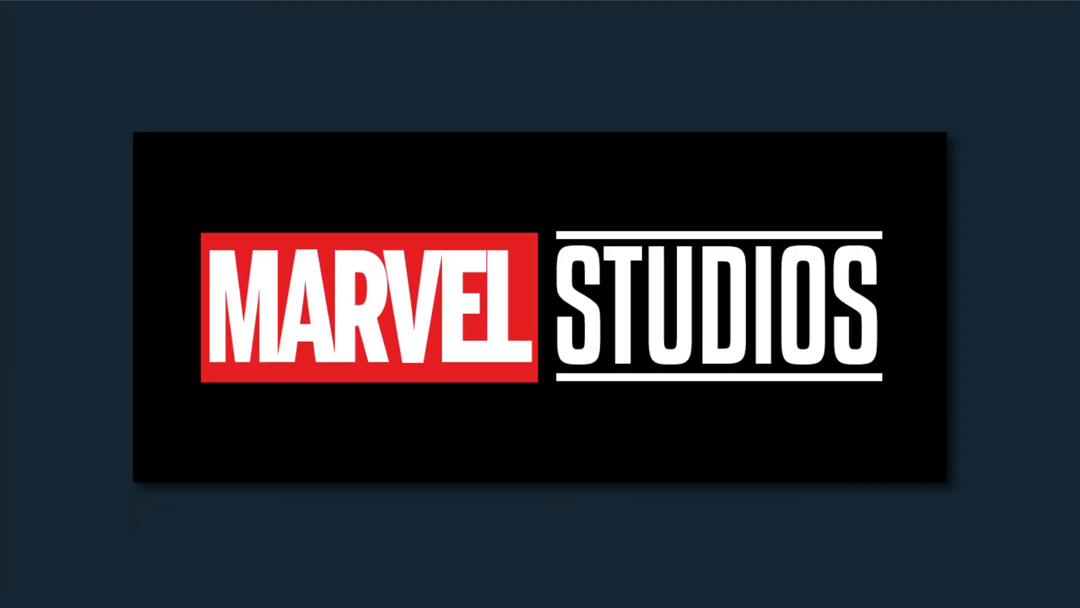